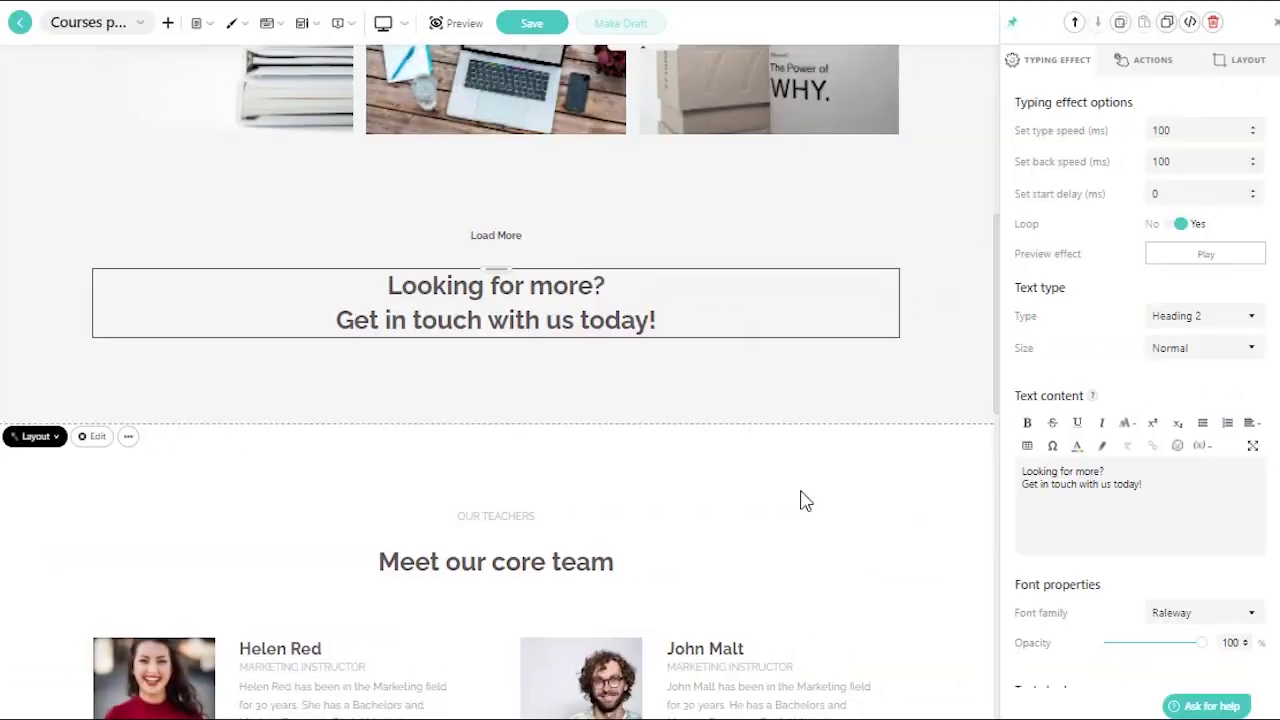
- Add the Join our newsletter form section to the Courses page and save it
left_click(493, 425)
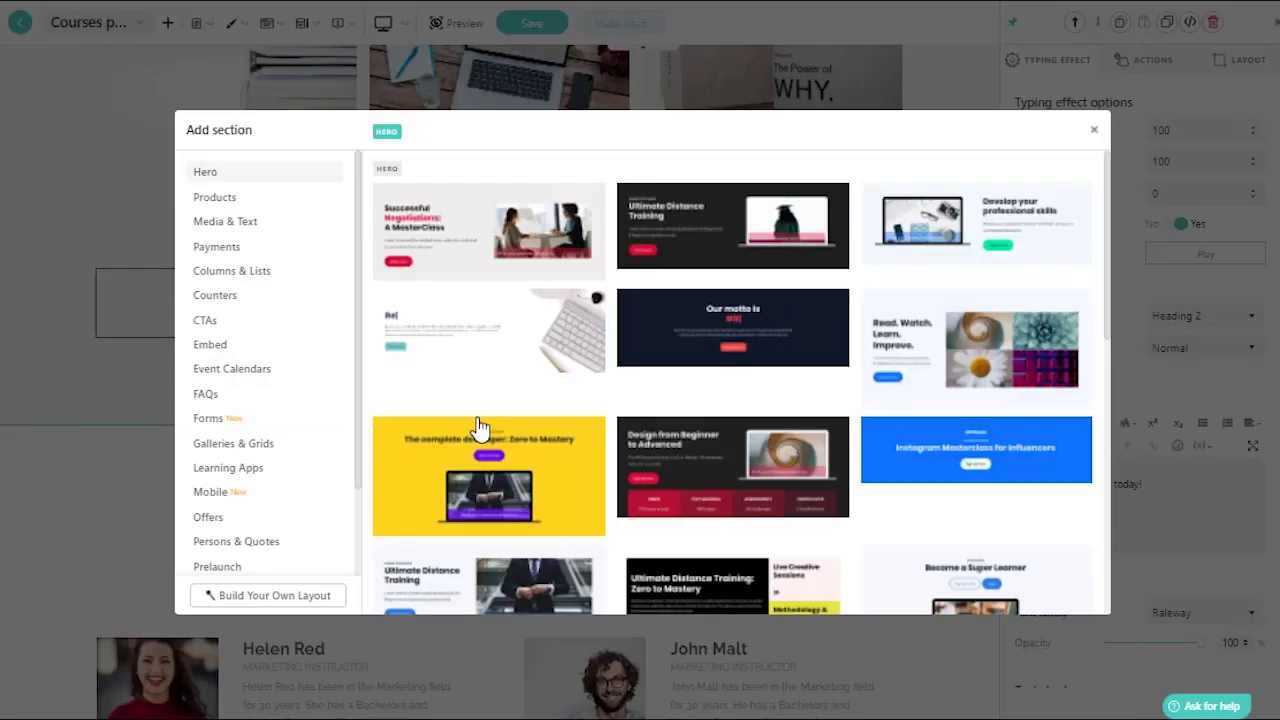
left_click(238, 420)
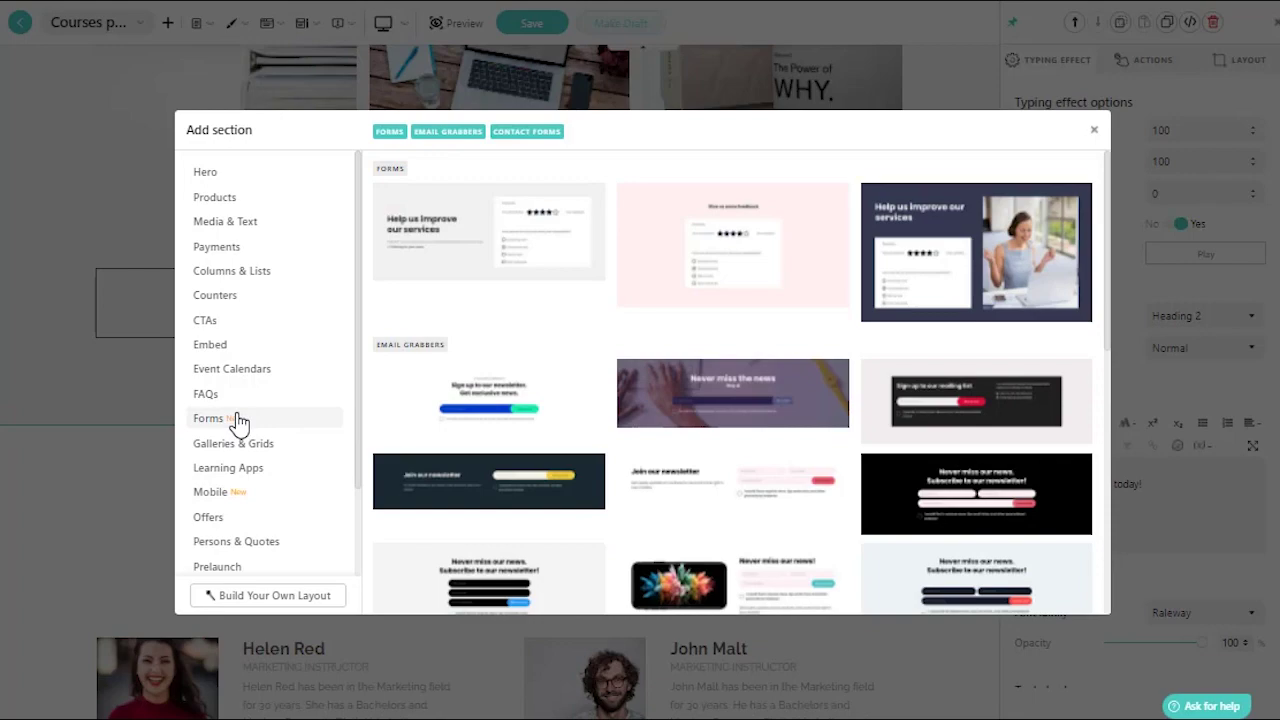
left_click(713, 509)
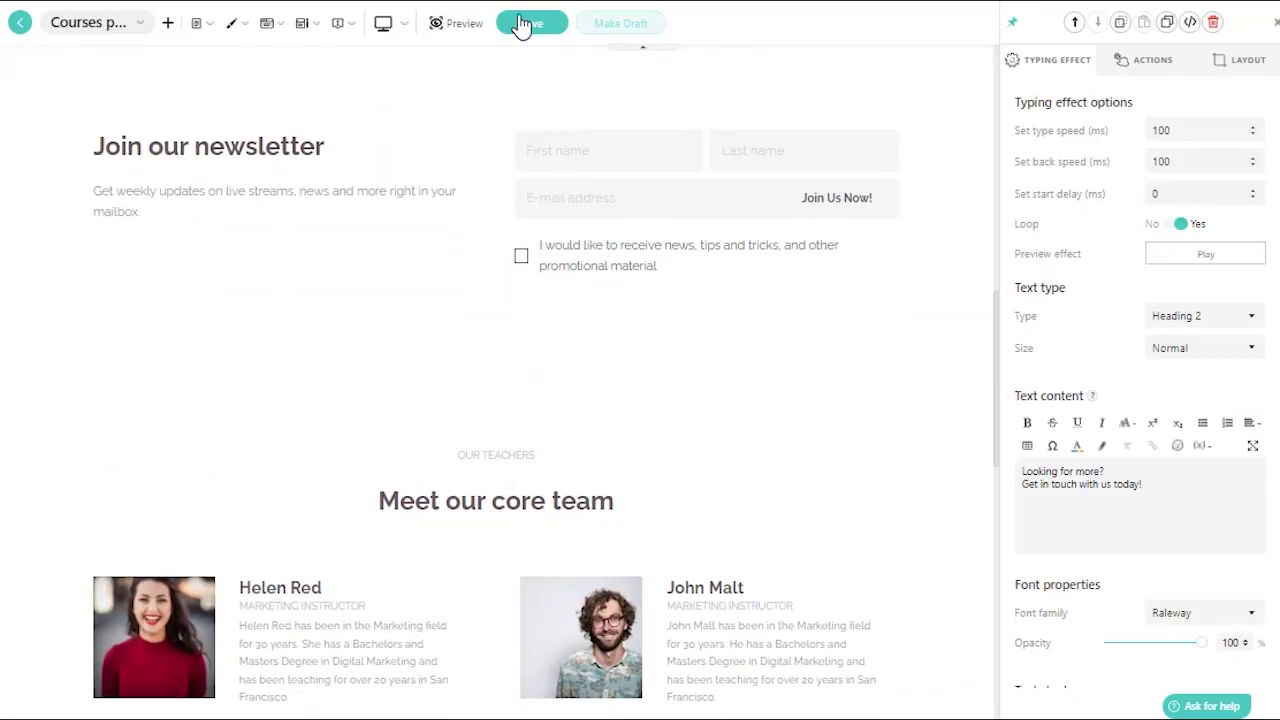
left_click(520, 24)
- In the live preview, enter a first and last name and submit the newsletter sign-up
left_click(462, 27)
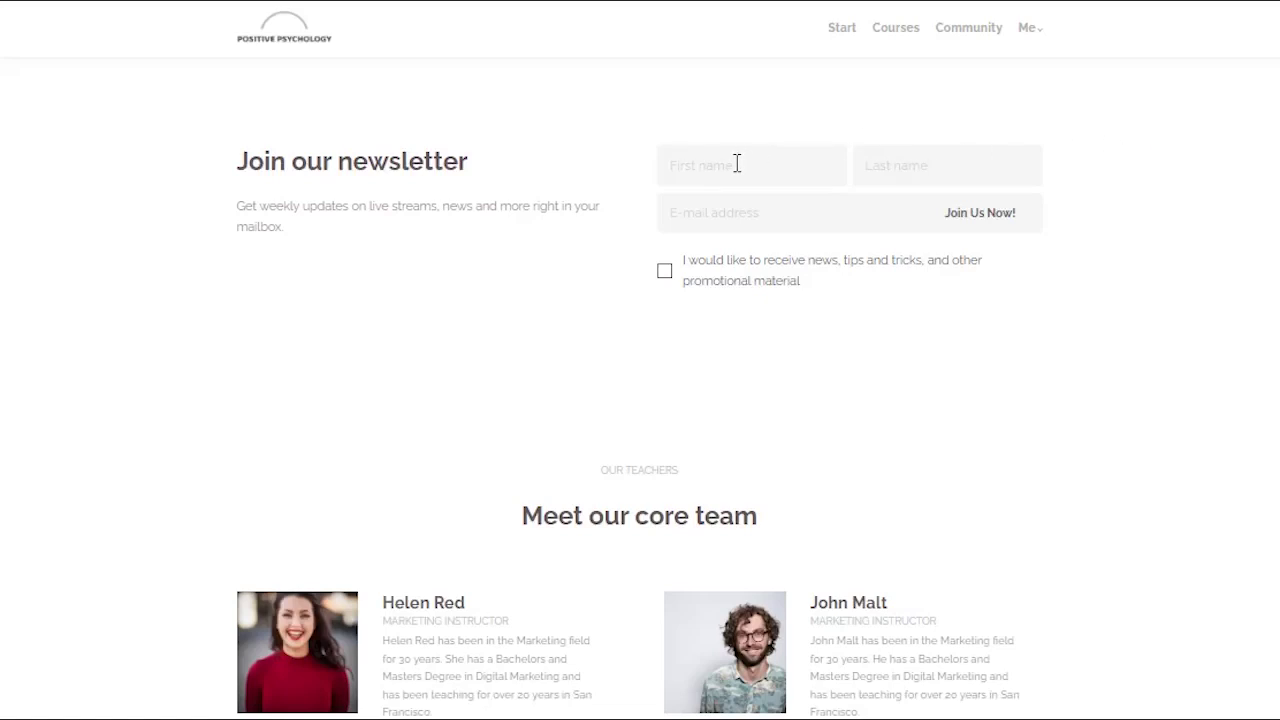
left_click(737, 163)
type("Eliza")
left_click(906, 198)
type("Jackson")
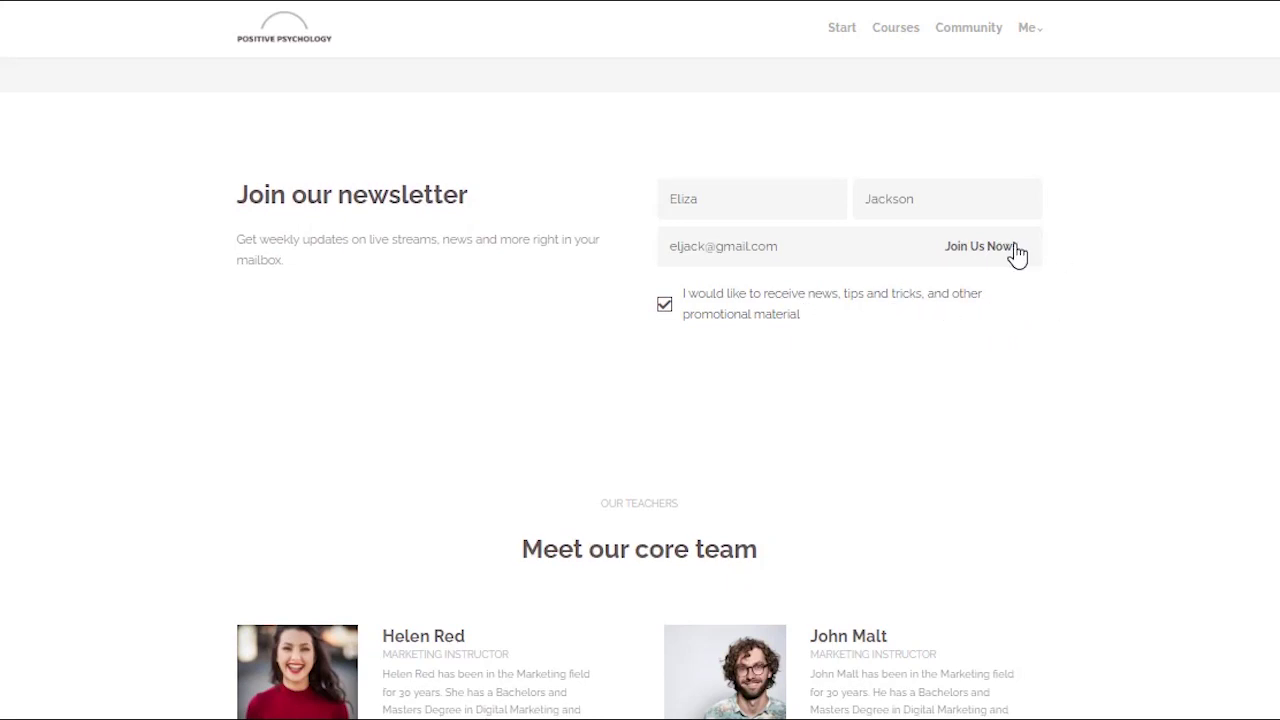
left_click(980, 246)
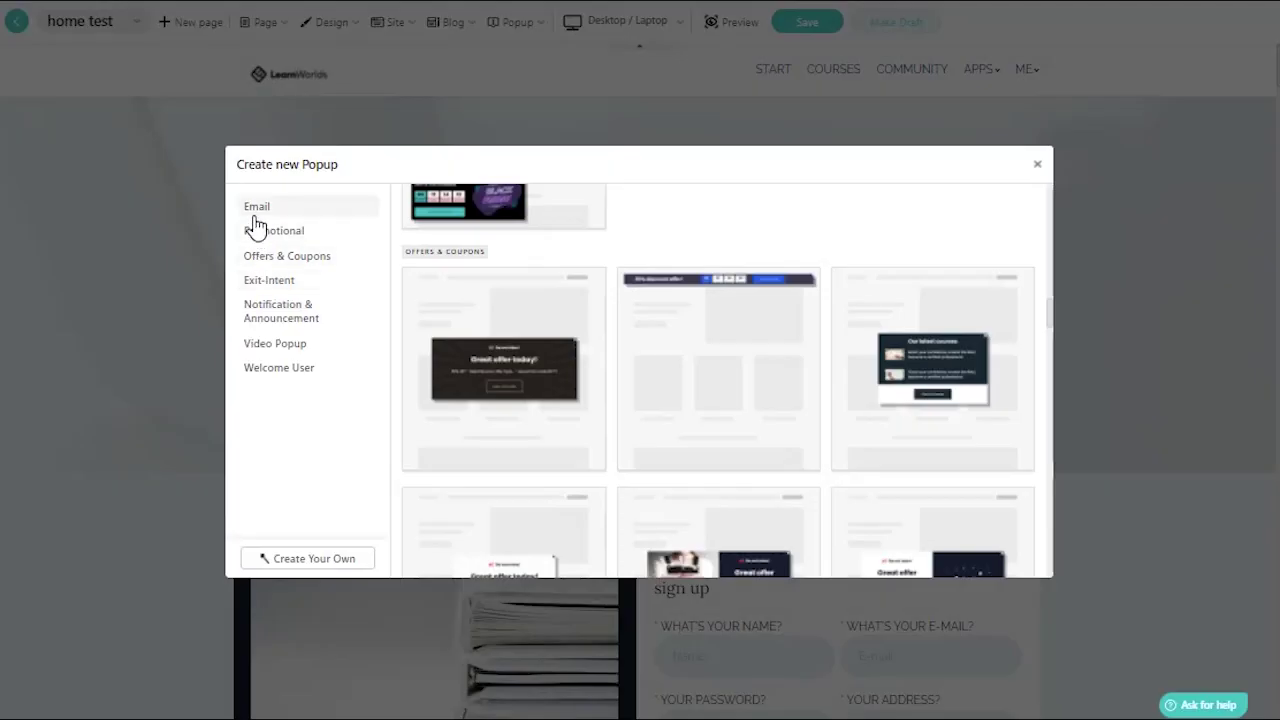
- Create a popup named 'Newsletter popup' from the dark Join our newsletter email template
left_click(255, 210)
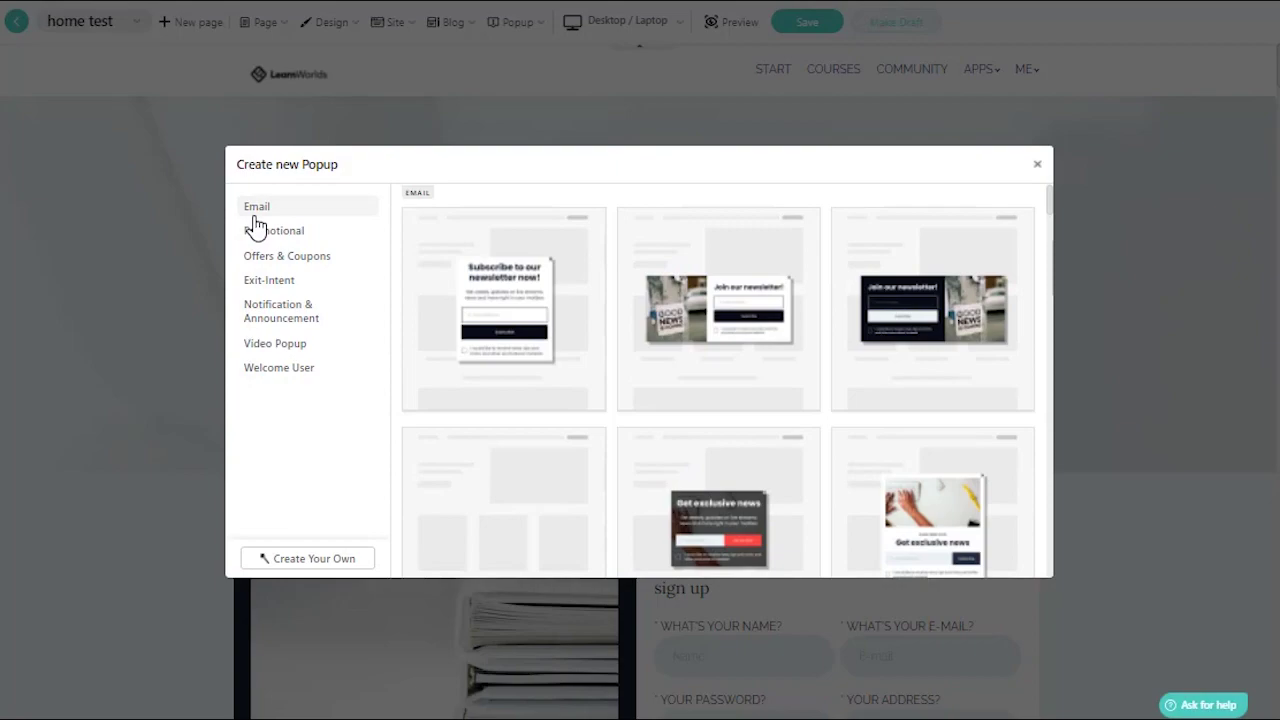
left_click(908, 343)
type("Newsletter popup")
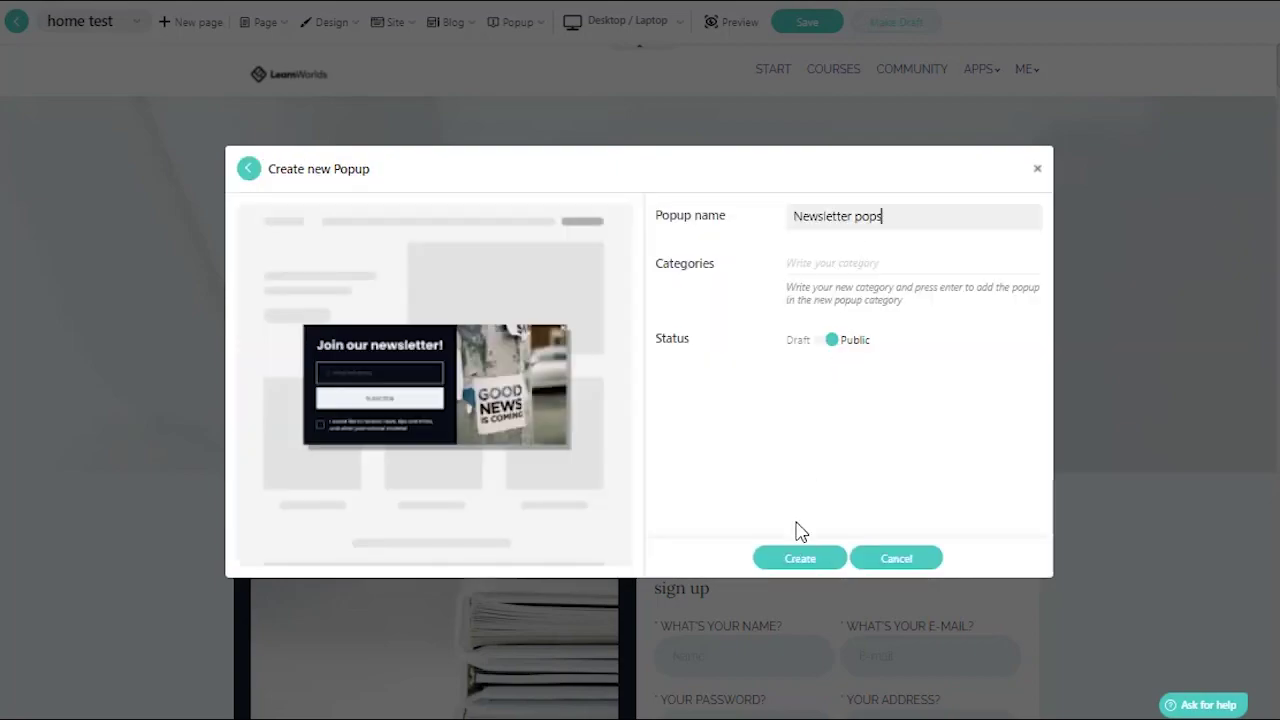
left_click(800, 558)
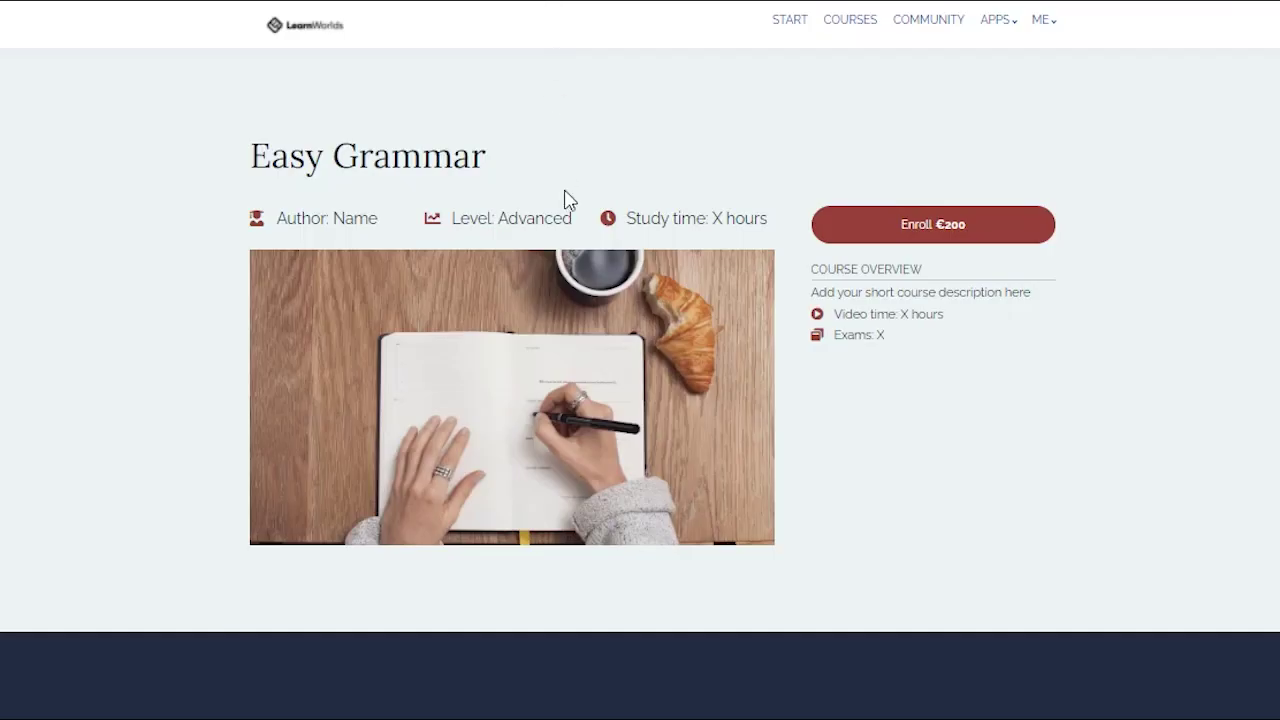
scroll(587, 255, "down", 5)
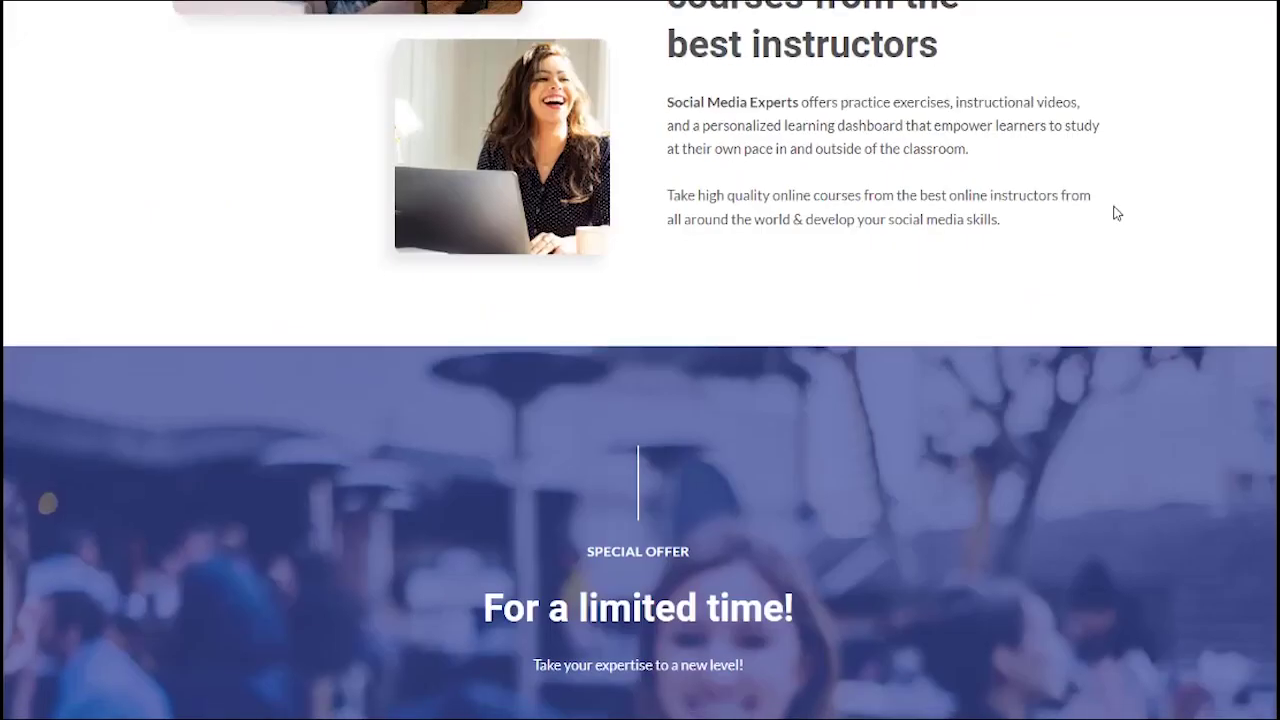
- Scroll the live landing page down to the limited-time 20% OFF special offer
scroll(1116, 213, "down", 4)
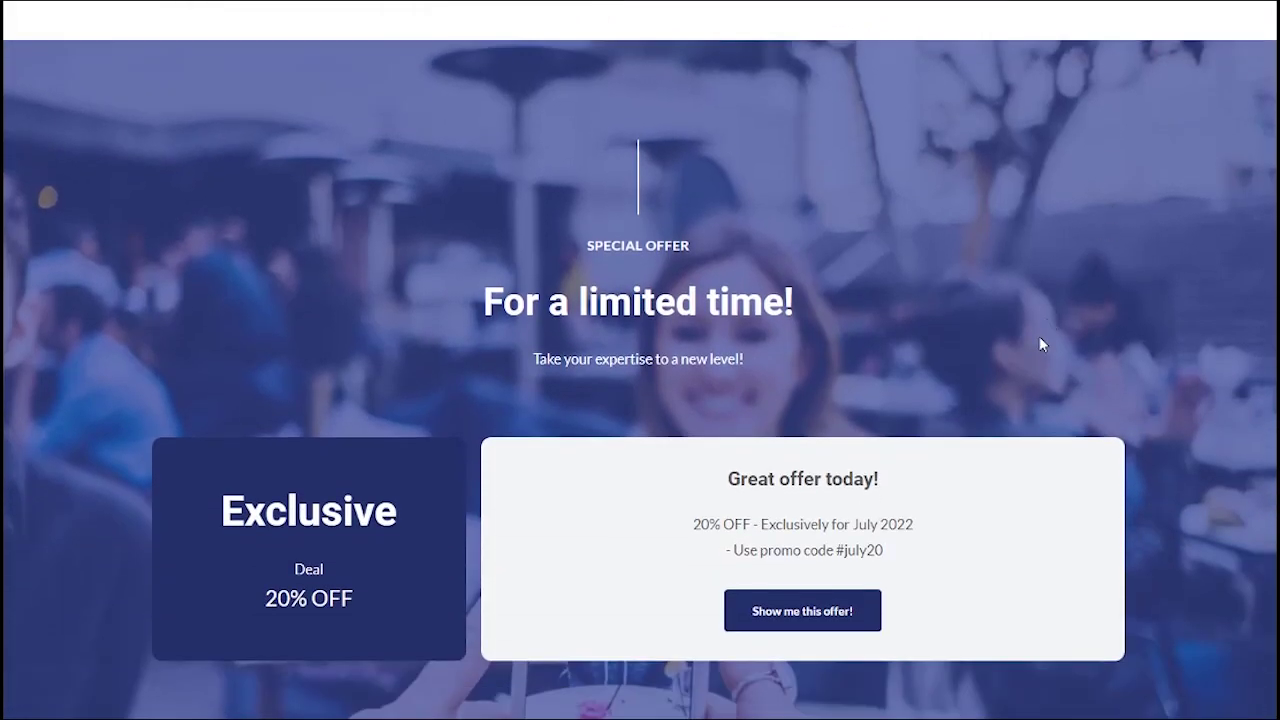
- Follow the offer to the courses, then move the Payment Method block into the left column
left_click(853, 610)
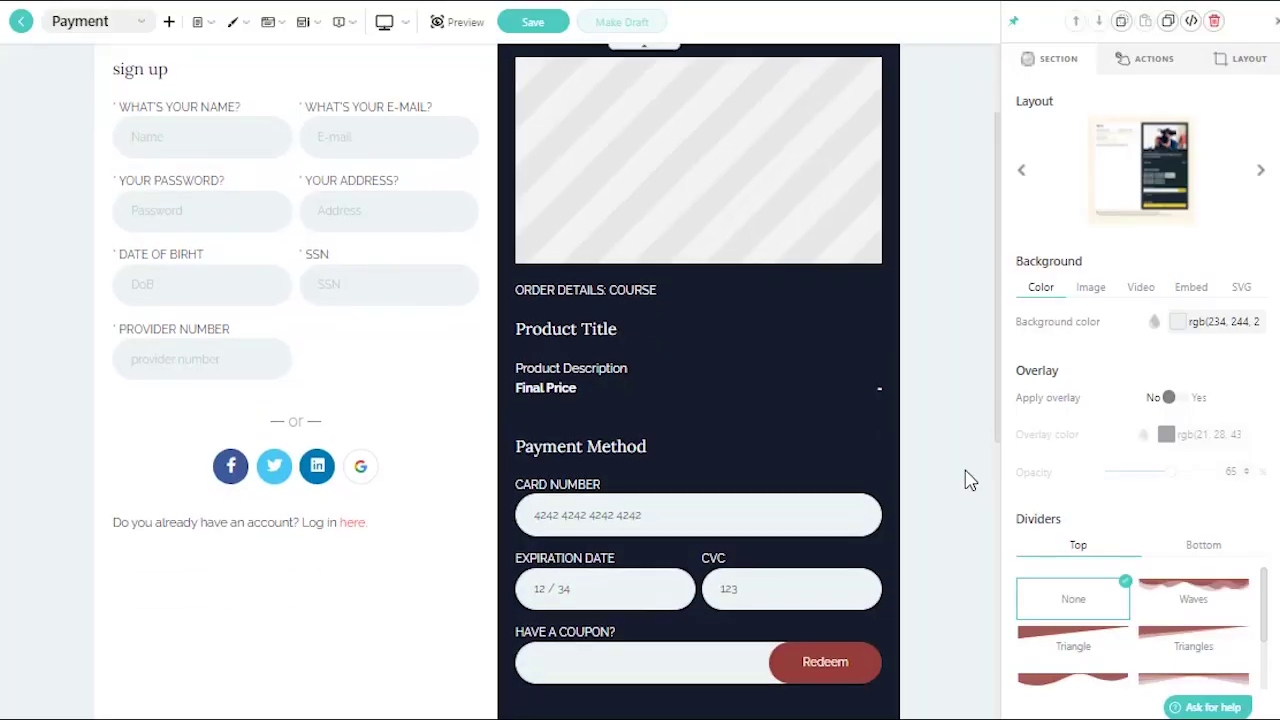
scroll(966, 480, "down", 3)
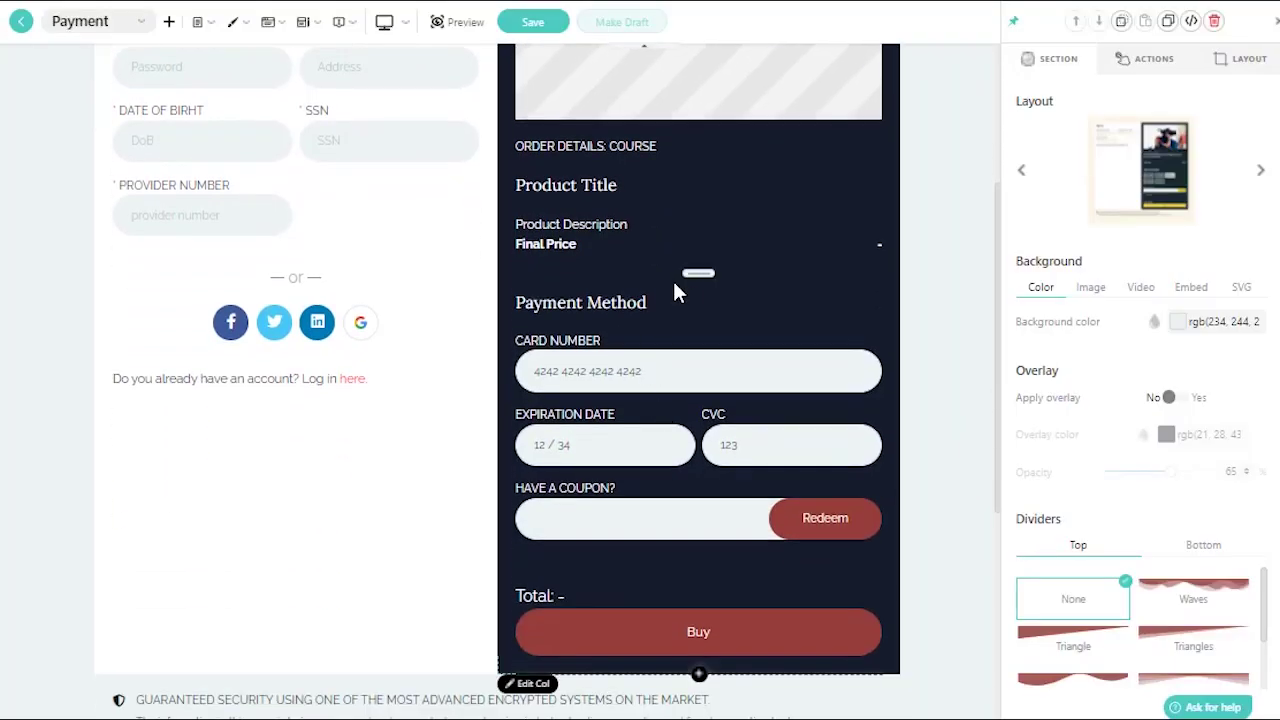
left_click_drag(698, 273, 373, 281)
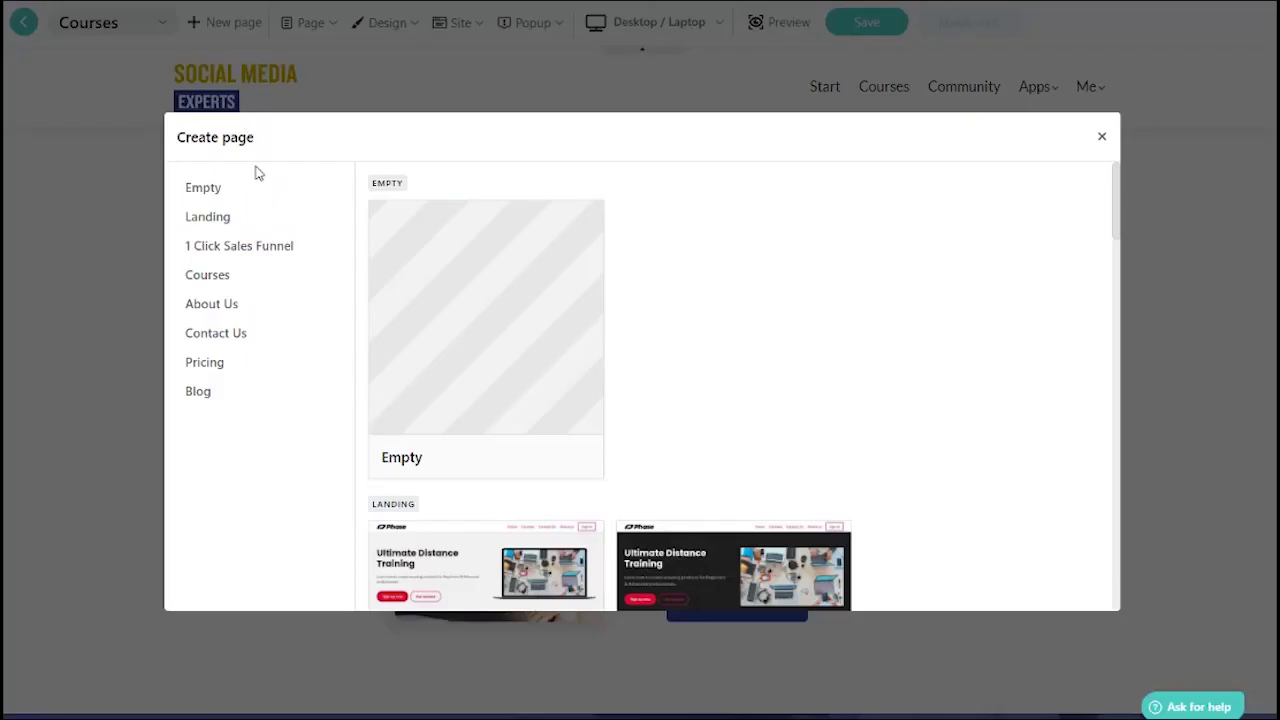
- Create a new 1 Click Sales Funnel page from the first template and scroll through it
left_click(262, 247)
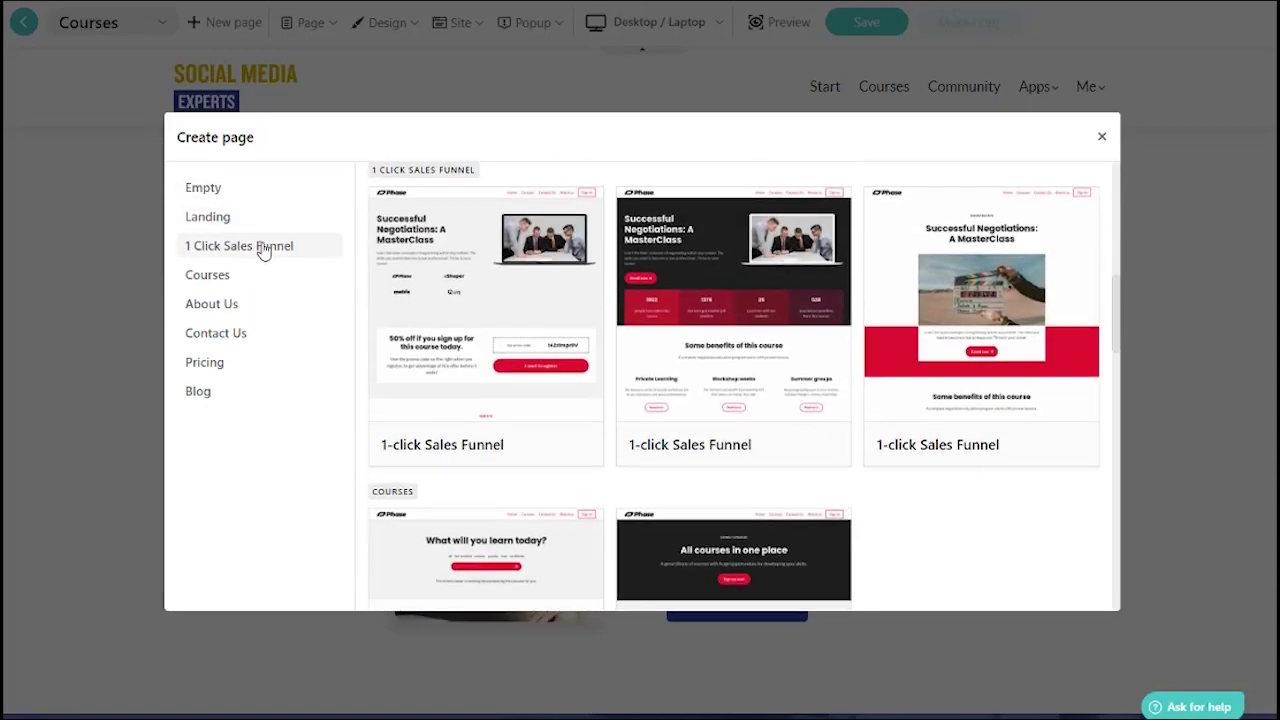
left_click(465, 286)
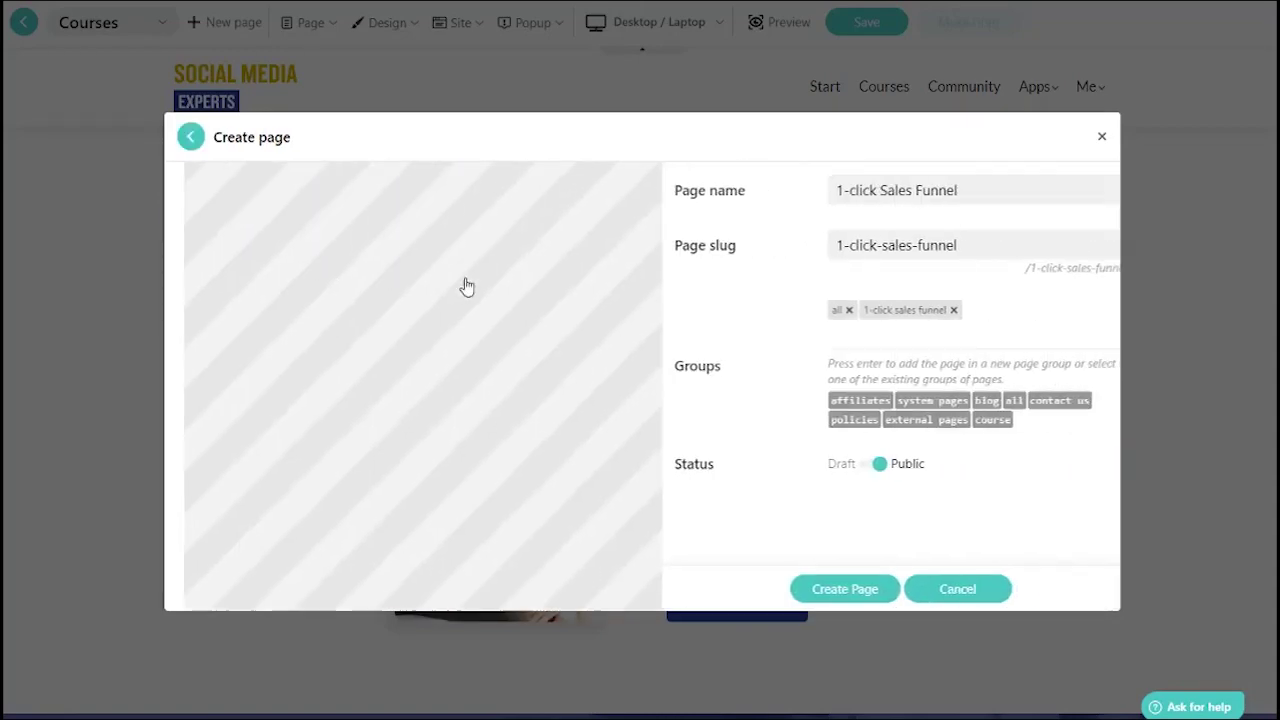
left_click(848, 587)
scroll(640, 400, "down", 3)
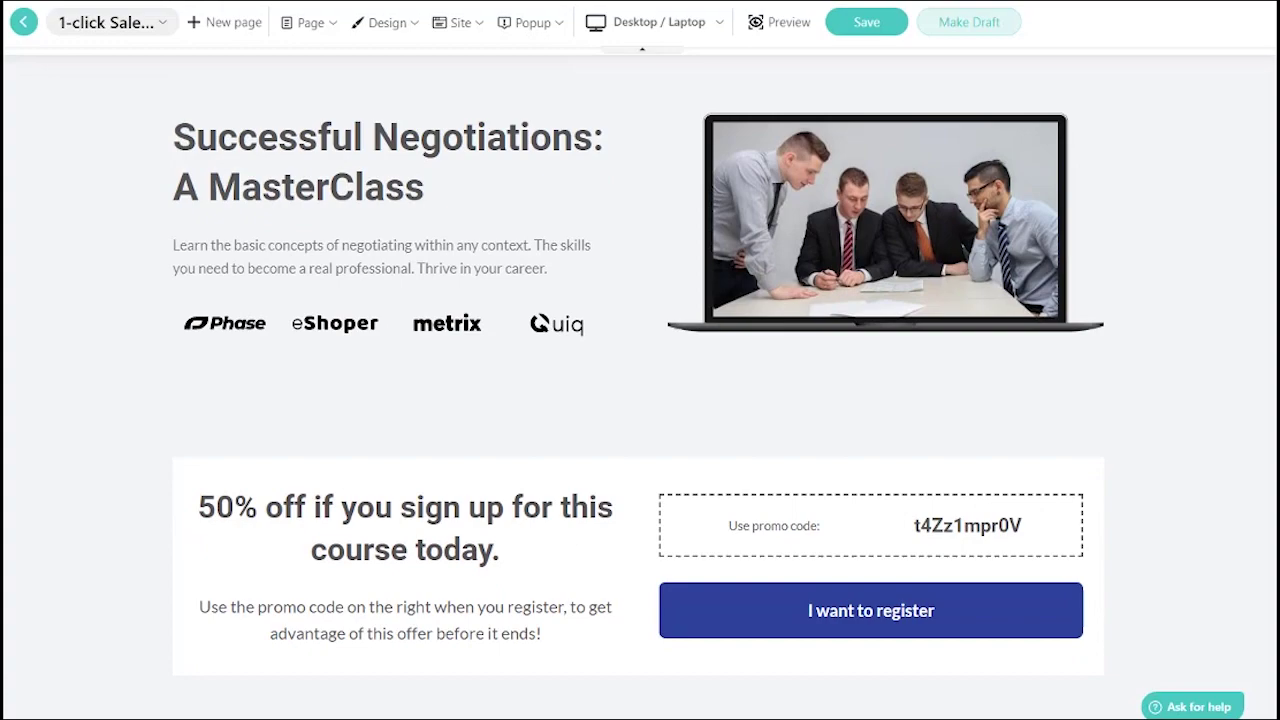
scroll(640, 400, "down", 6)
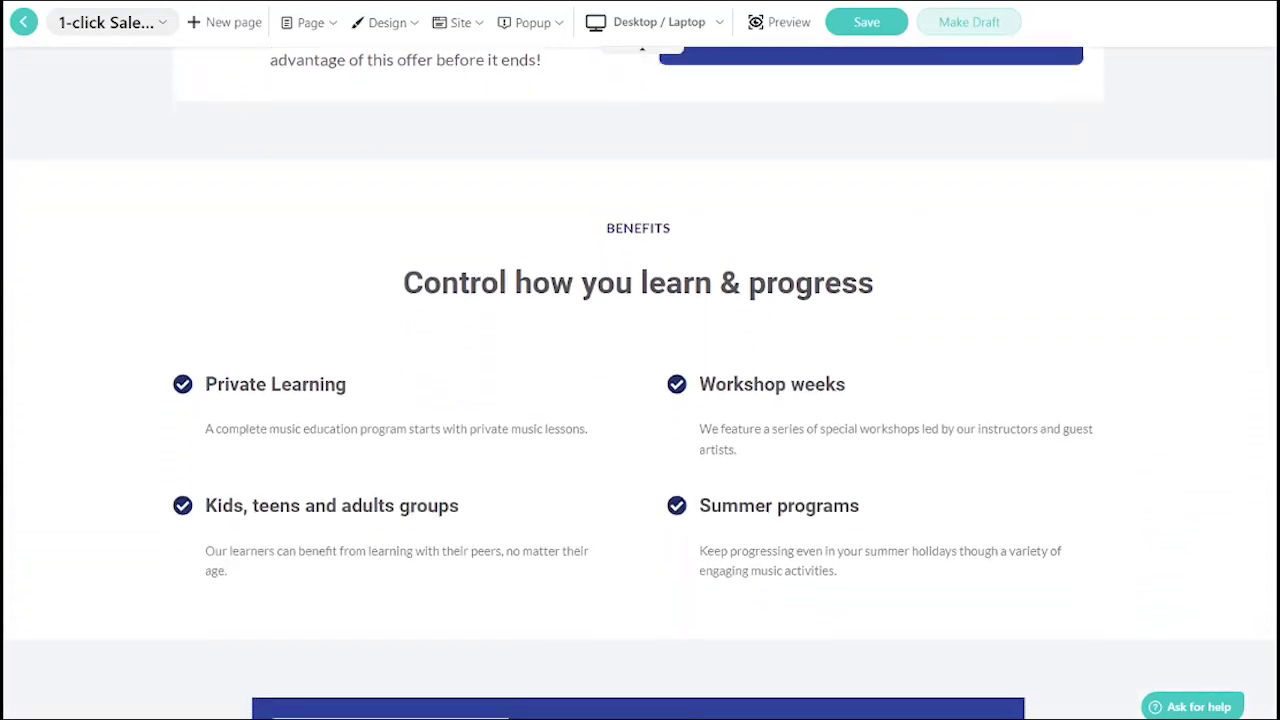
scroll(640, 400, "down", 7)
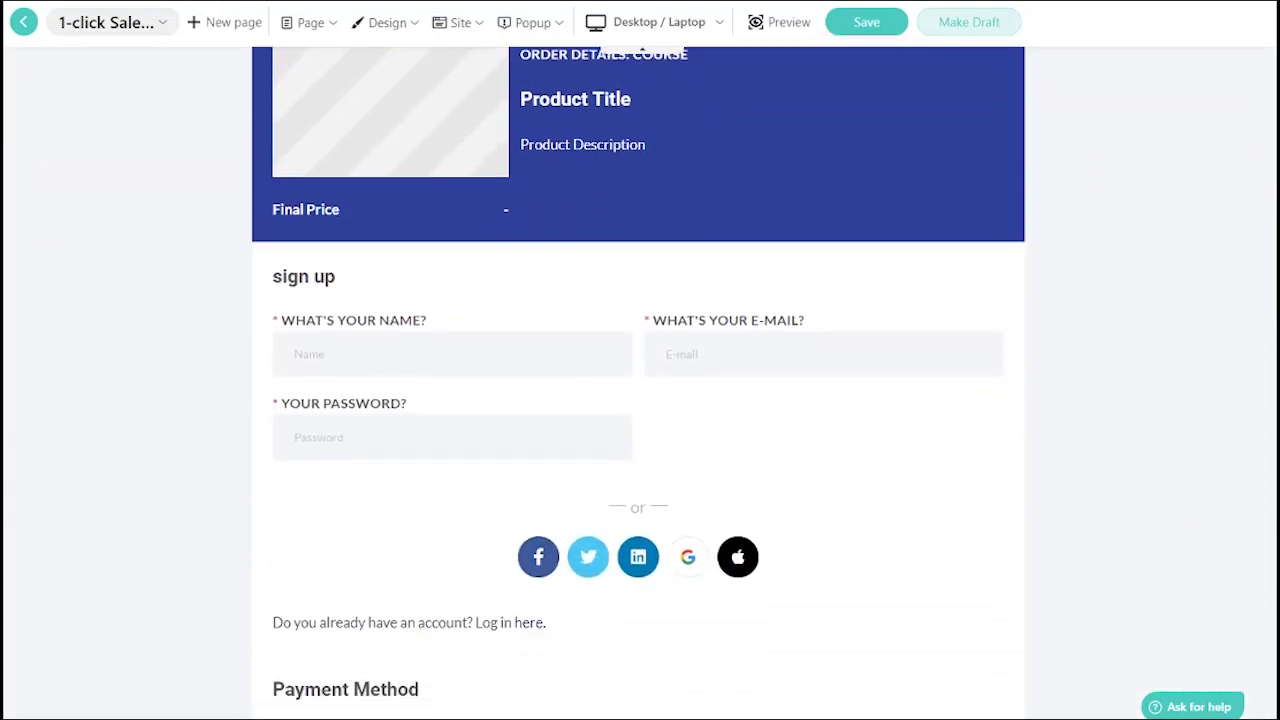
- Review the Stripe gateway and its Wallets options, then go to Tax Management
scroll(640, 400, "down", 5)
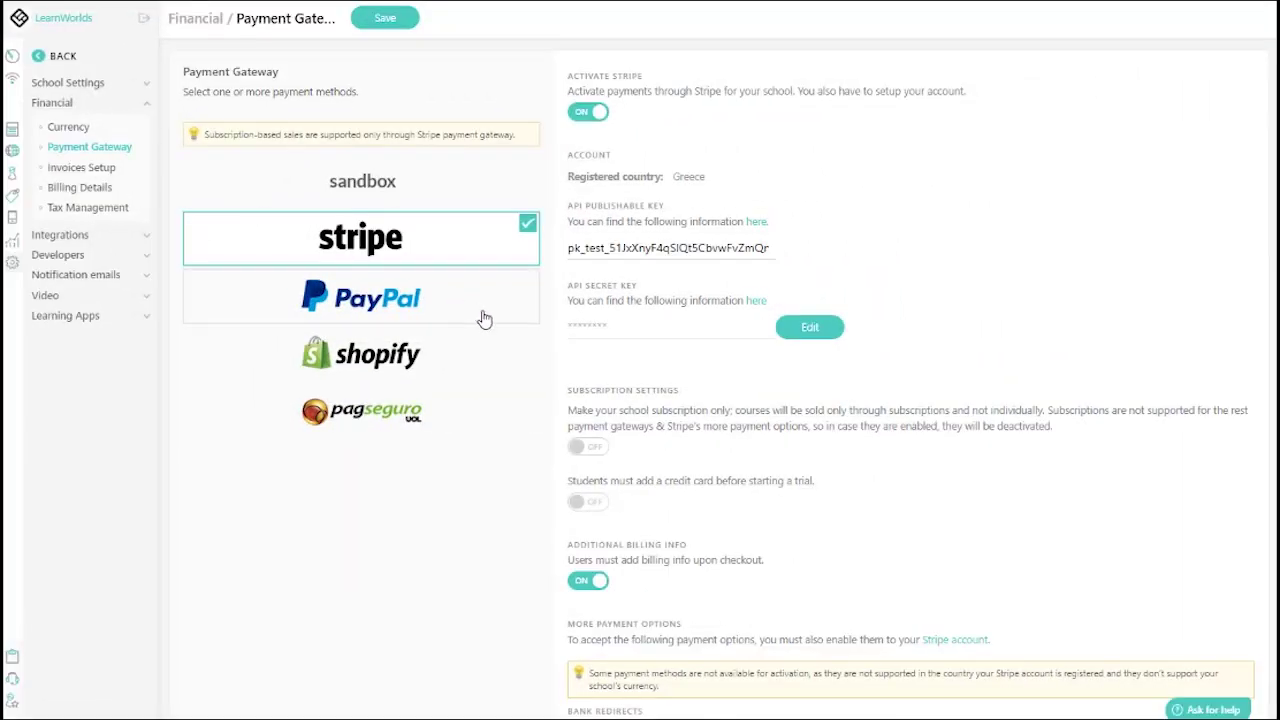
scroll(727, 507, "down", 6)
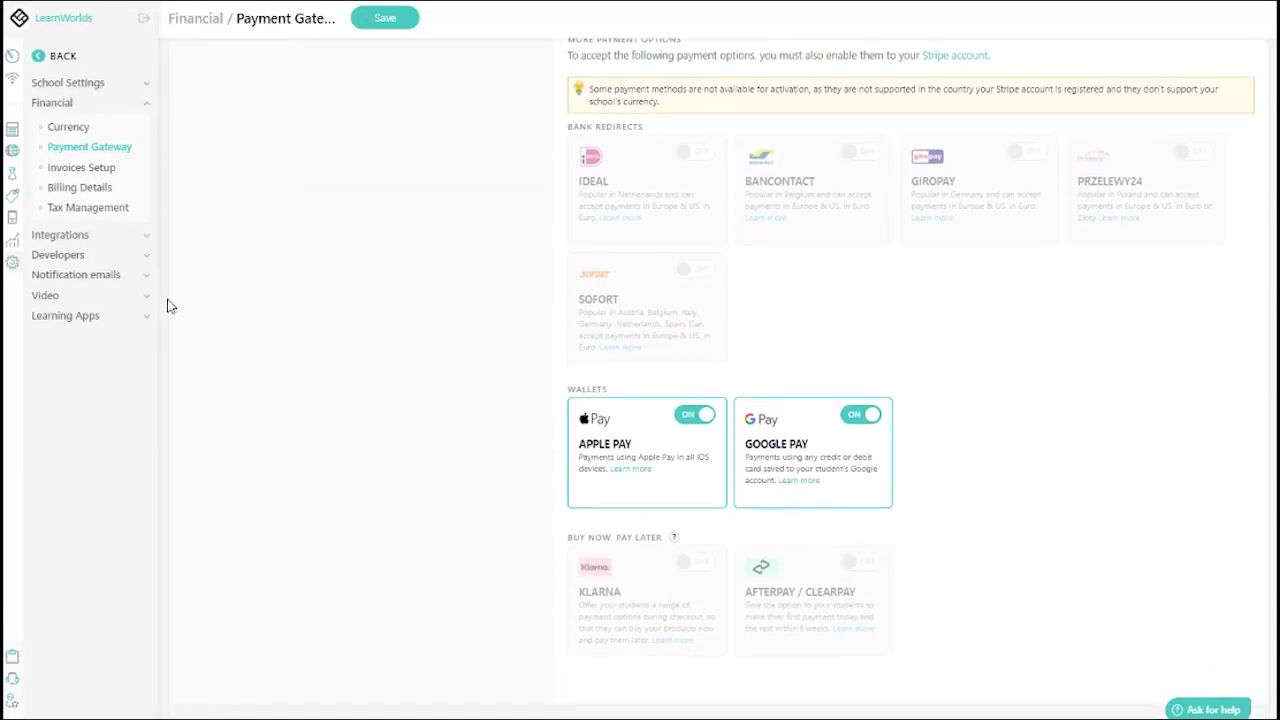
left_click(102, 212)
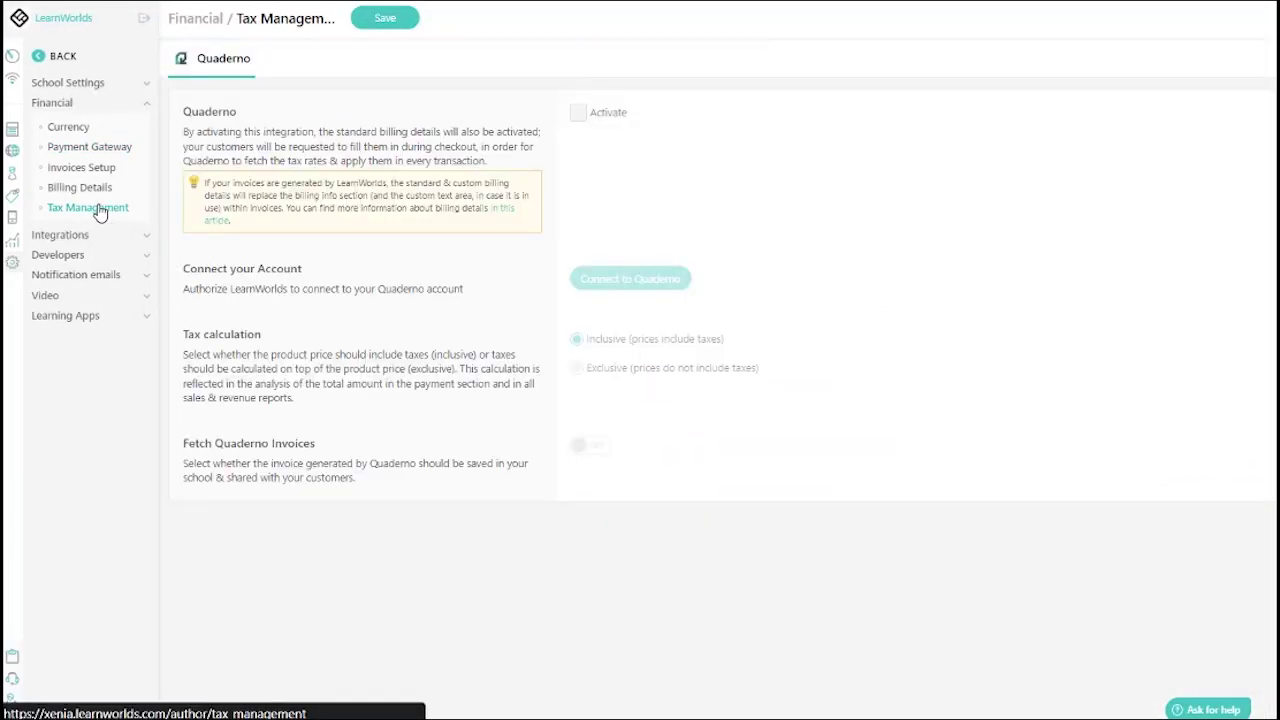
- Activate the Quaderno tax integration and begin connecting the Quaderno account
left_click(579, 115)
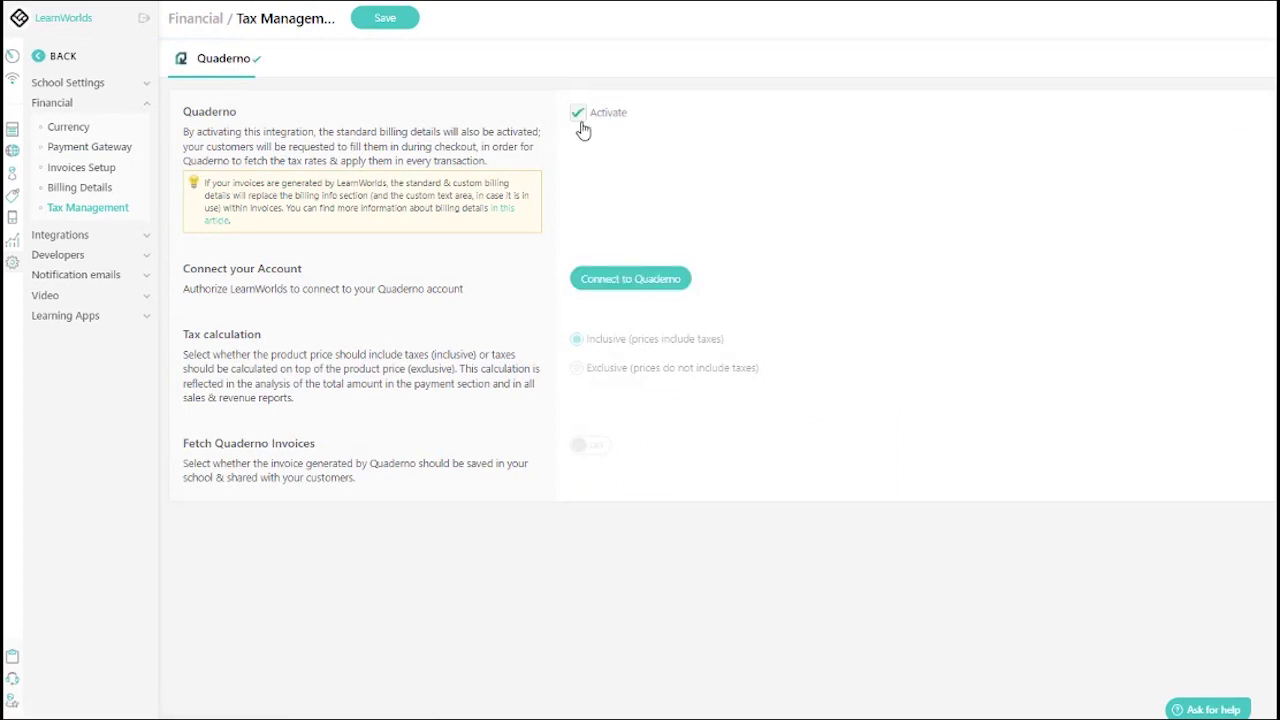
left_click(614, 282)
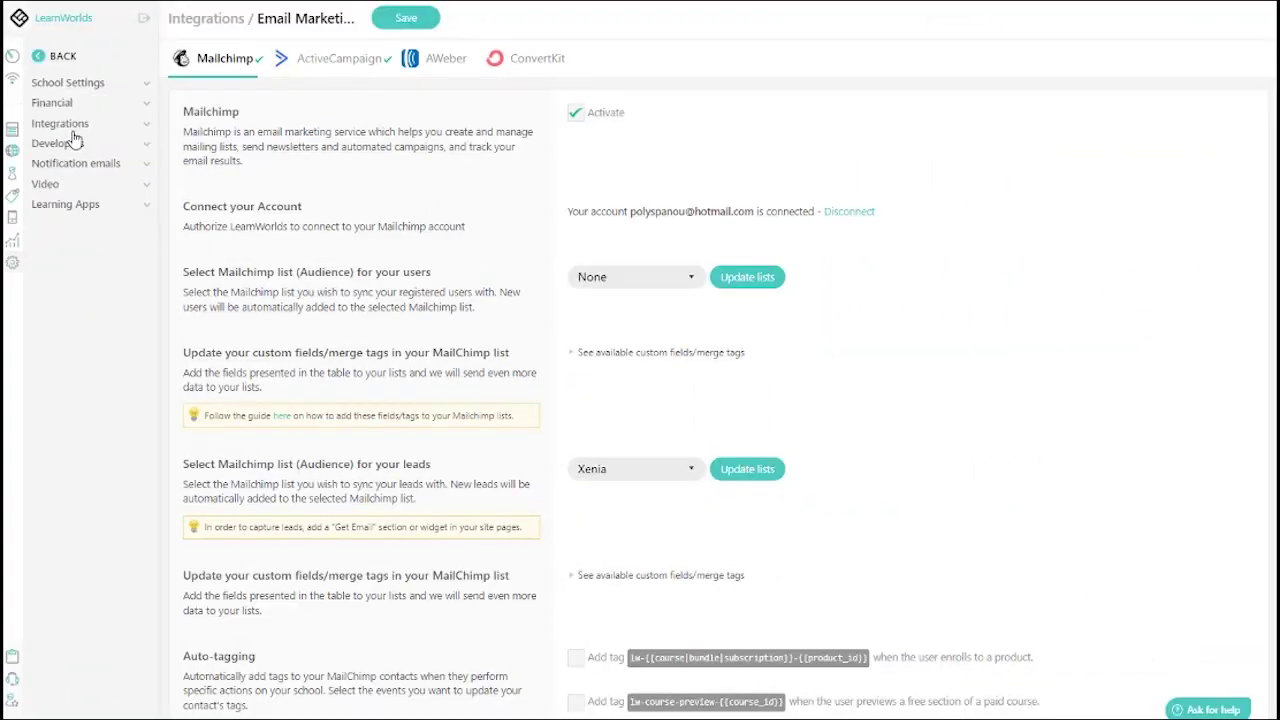
- Enable the lw-course-completed auto-tagging option in the Mailchimp integration settings
left_click(60, 124)
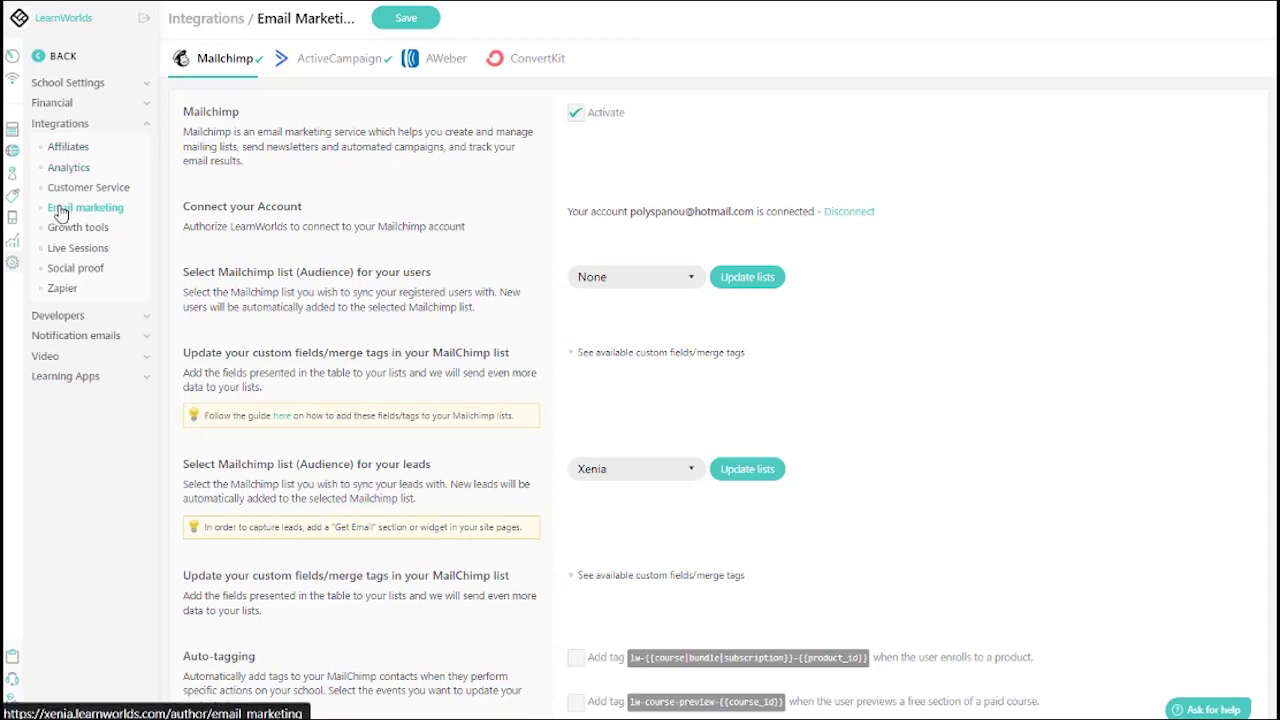
left_click(315, 60)
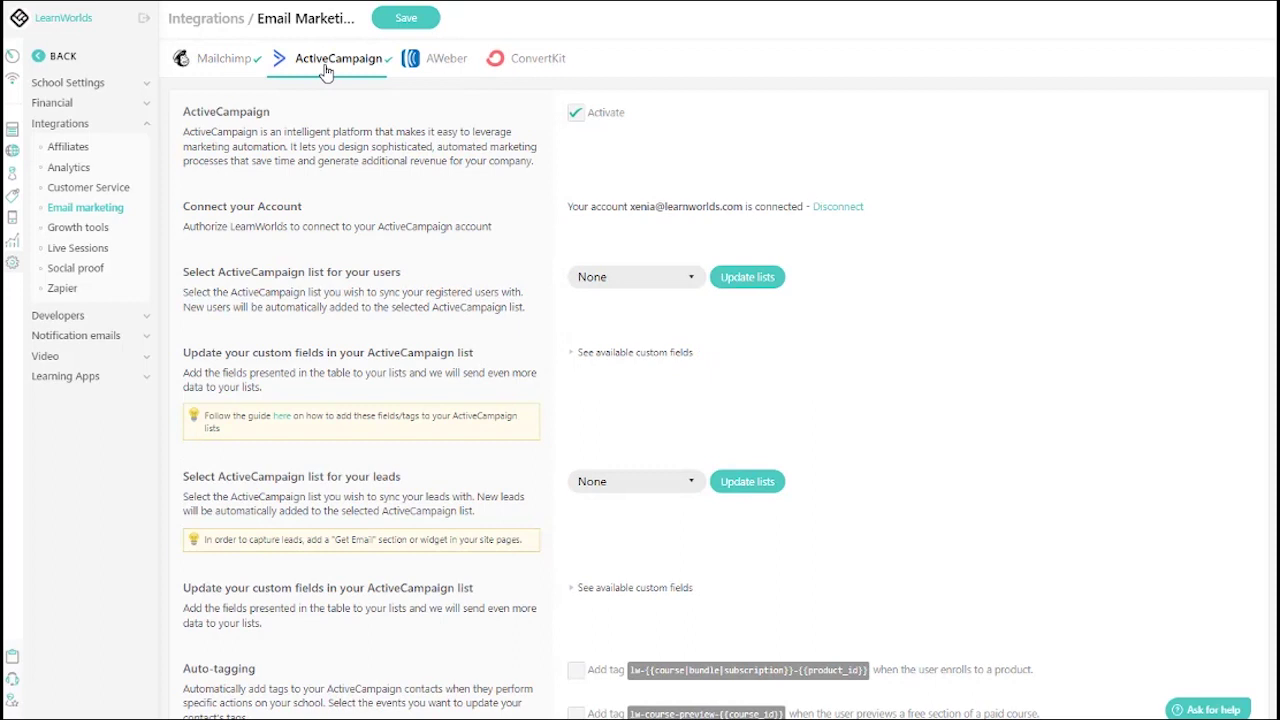
left_click(205, 70)
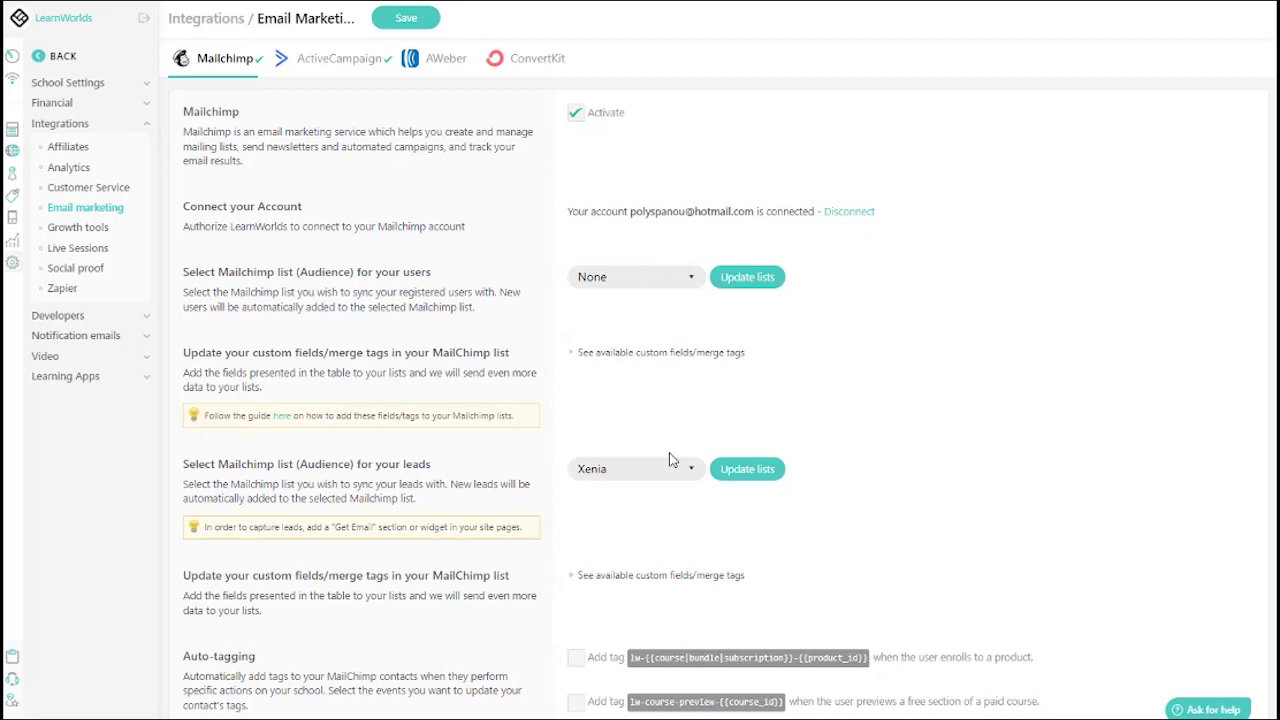
scroll(670, 460, "down", 5)
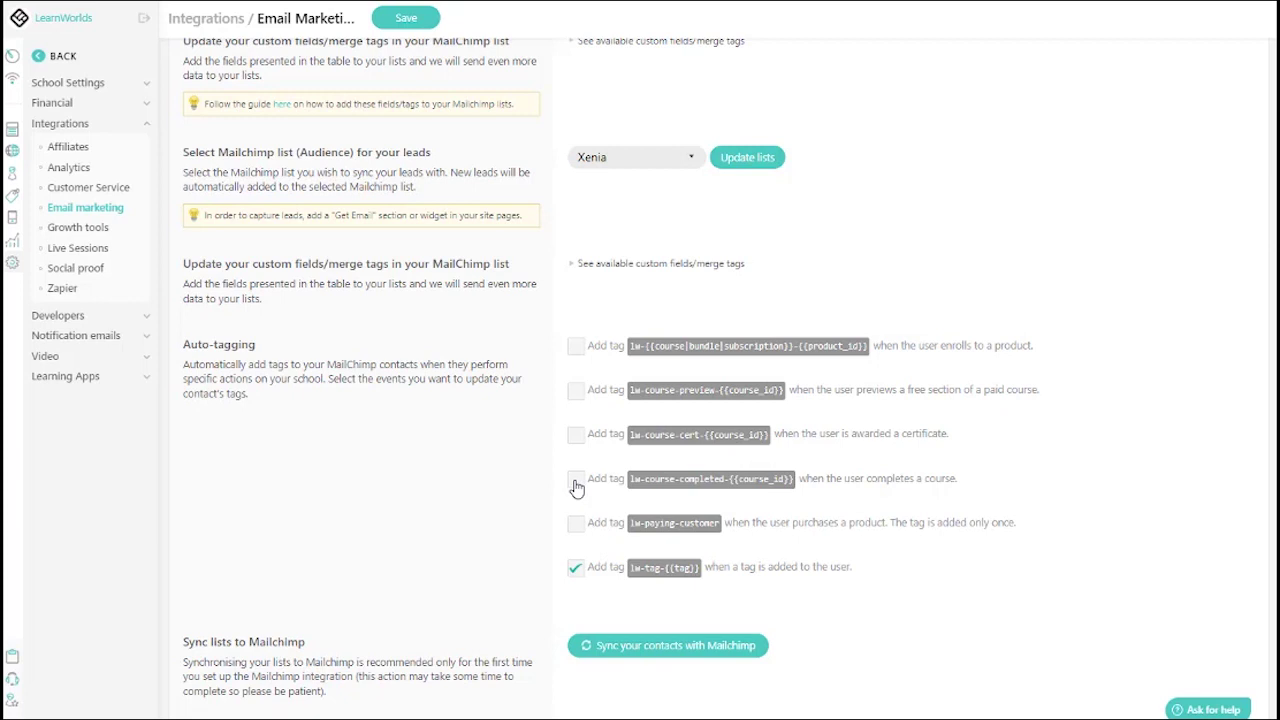
left_click(625, 648)
- Activate the Hubspot and Google Search Console growth tool integrations
left_click(80, 228)
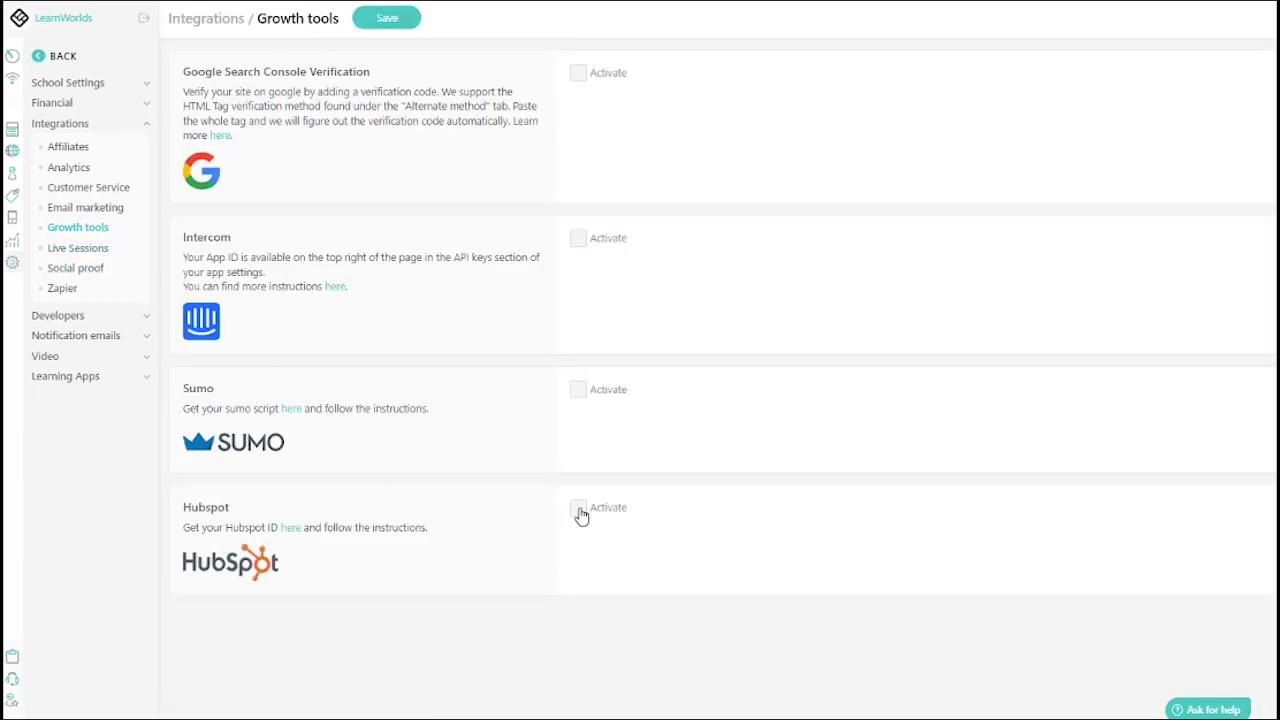
left_click(578, 510)
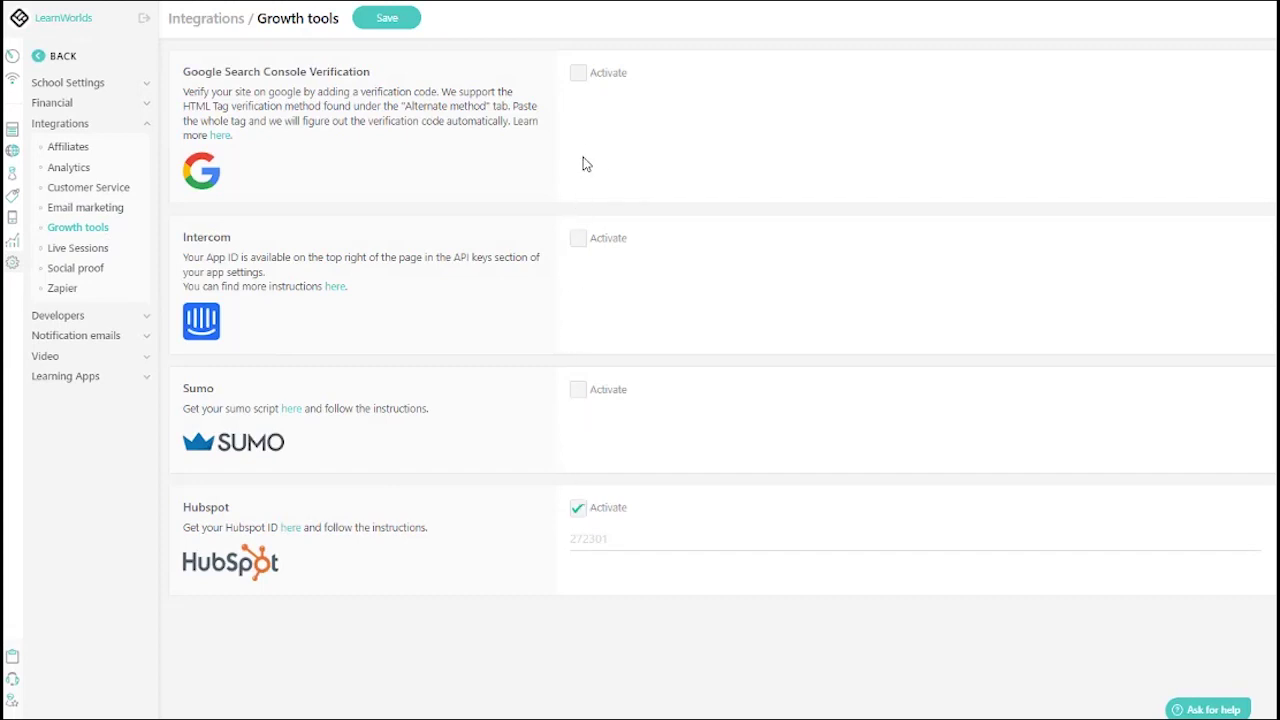
left_click(579, 75)
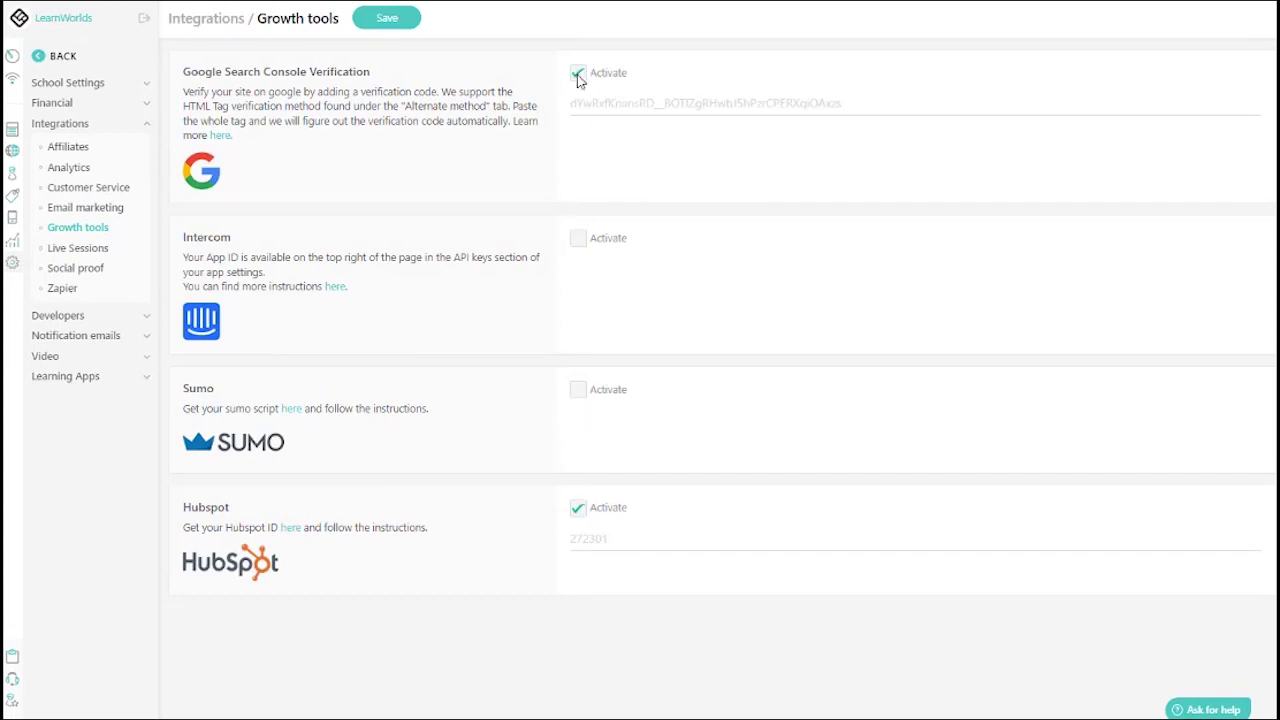
- Turn on Google Analytics and Mixpanel tracking, then open the Live Sessions settings
left_click(110, 170)
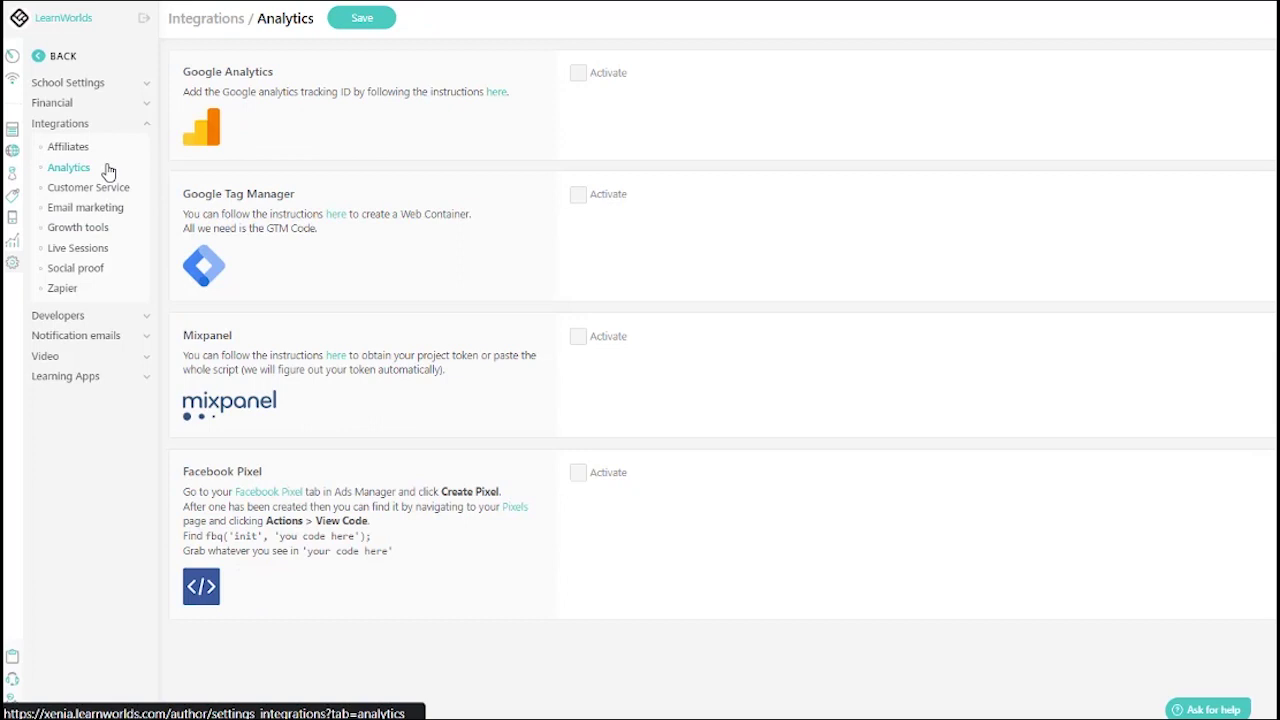
left_click(578, 75)
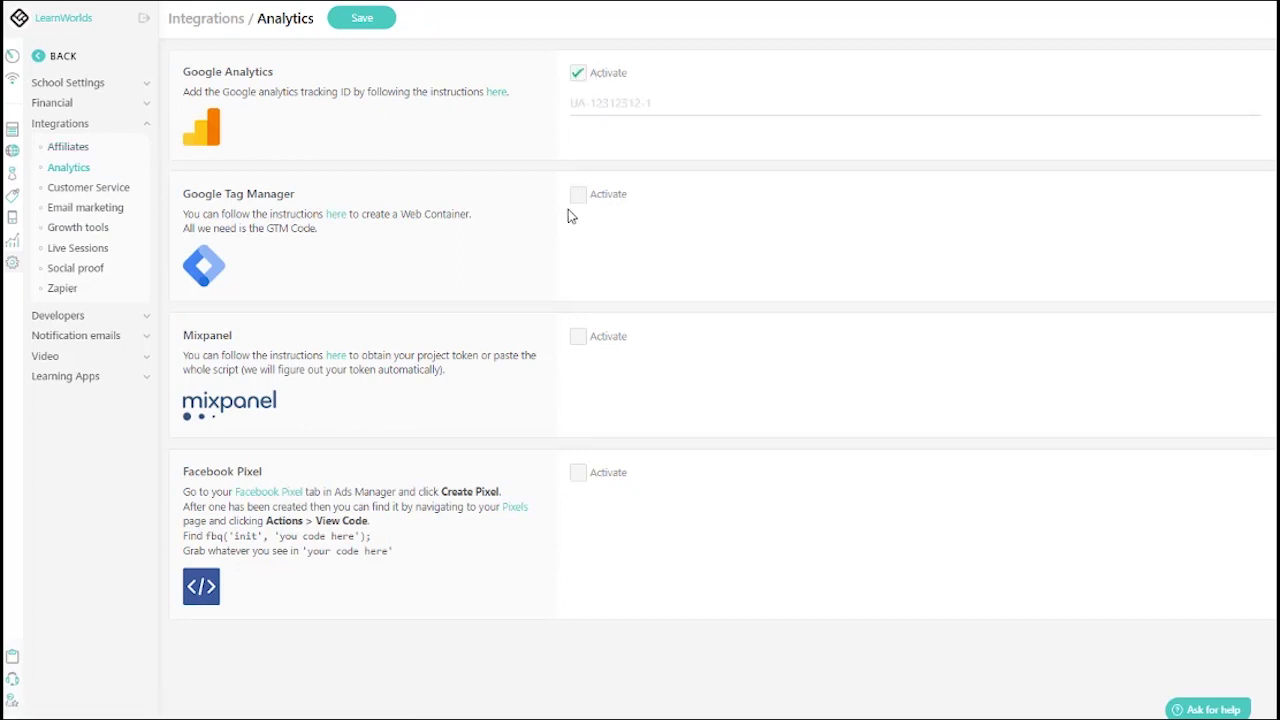
left_click(577, 338)
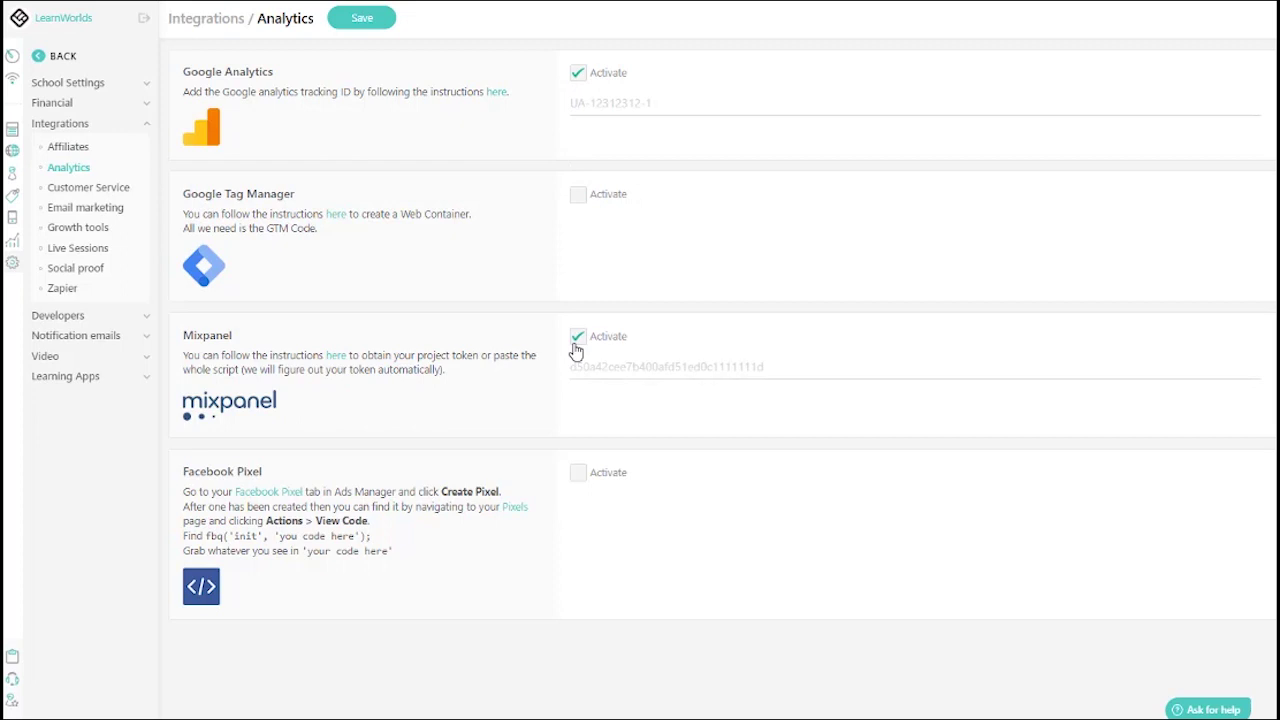
left_click(81, 196)
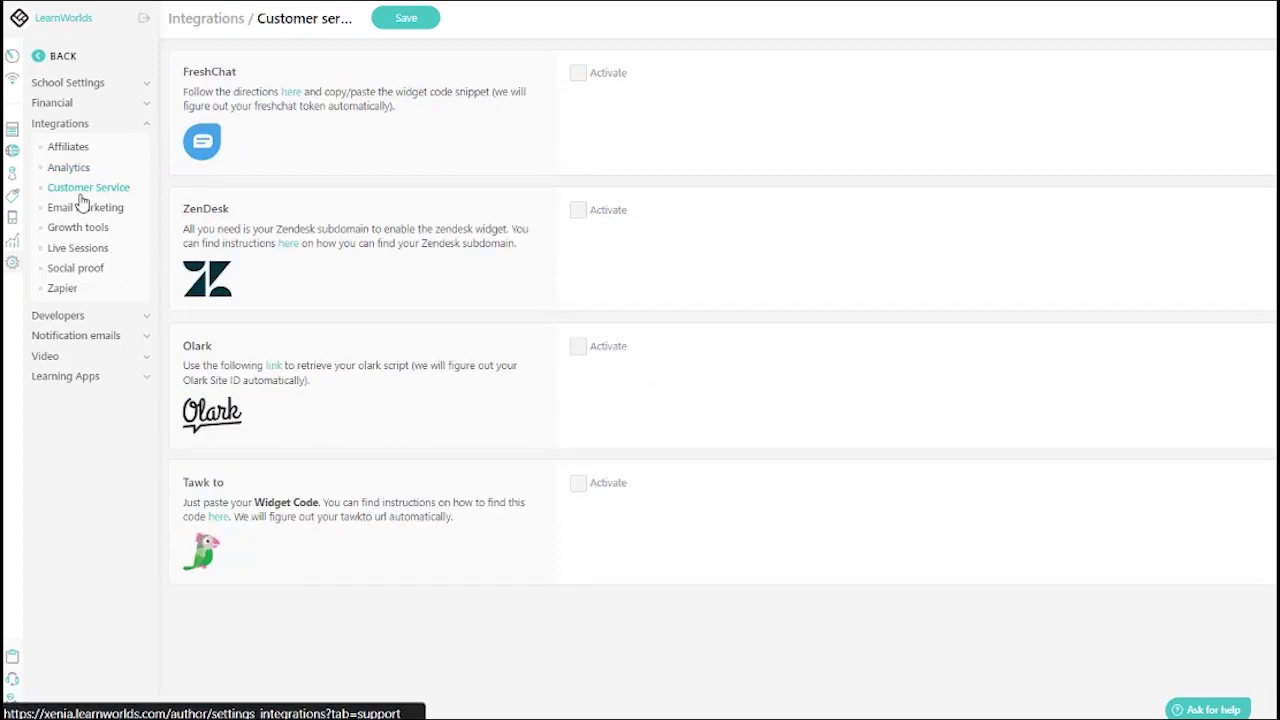
left_click(67, 250)
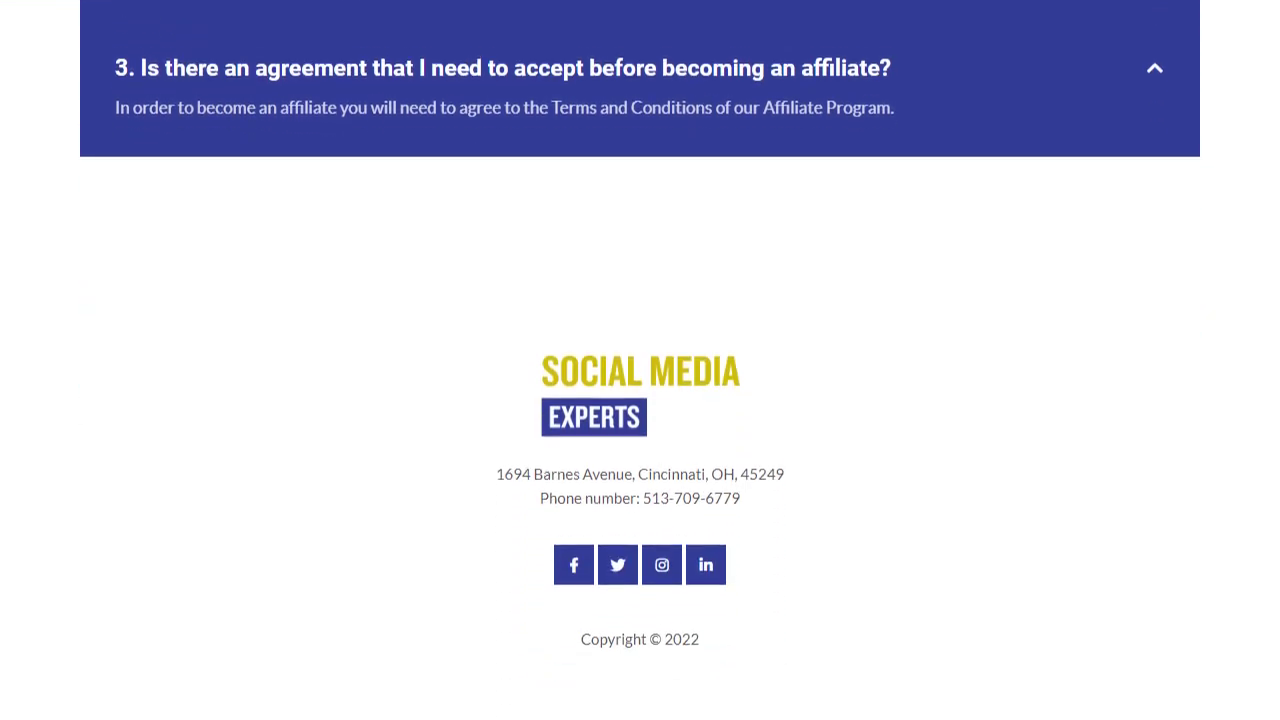
- Scroll down to the footer of the affiliate program page
scroll(640, 400, "down", 1)
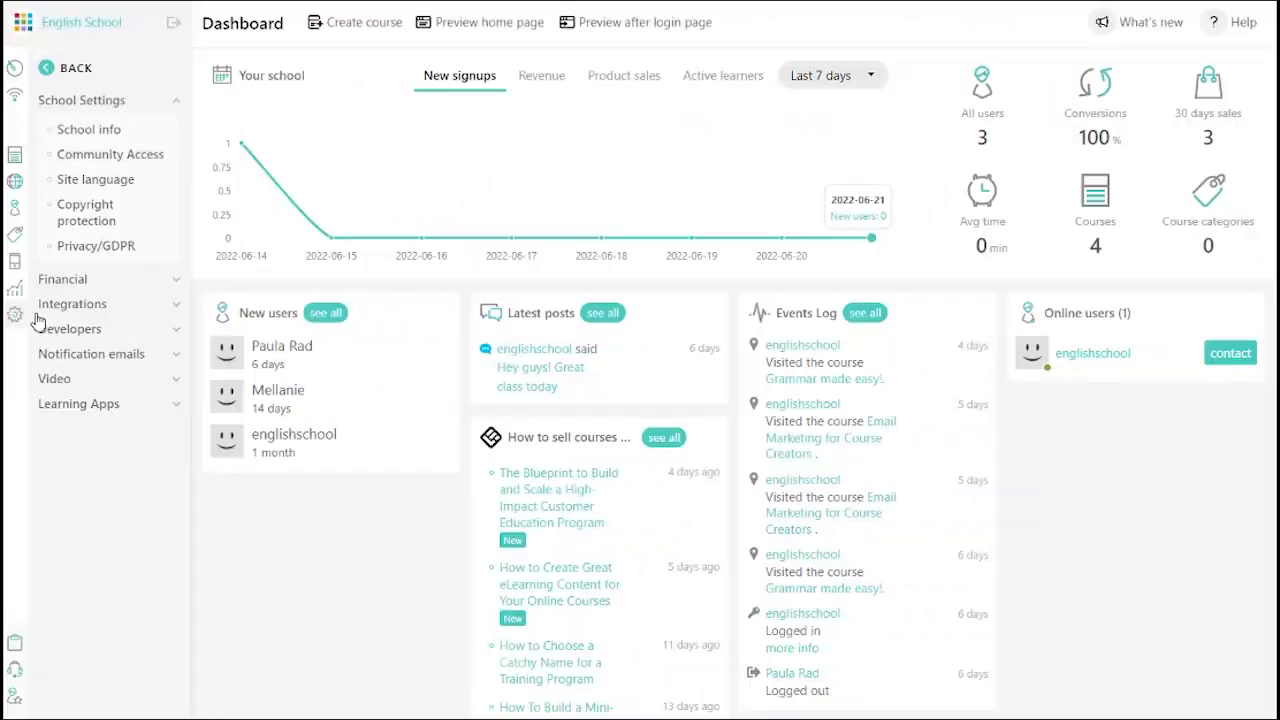
- Open the Zapier integration page and scroll through its ready-made zap templates
left_click(68, 307)
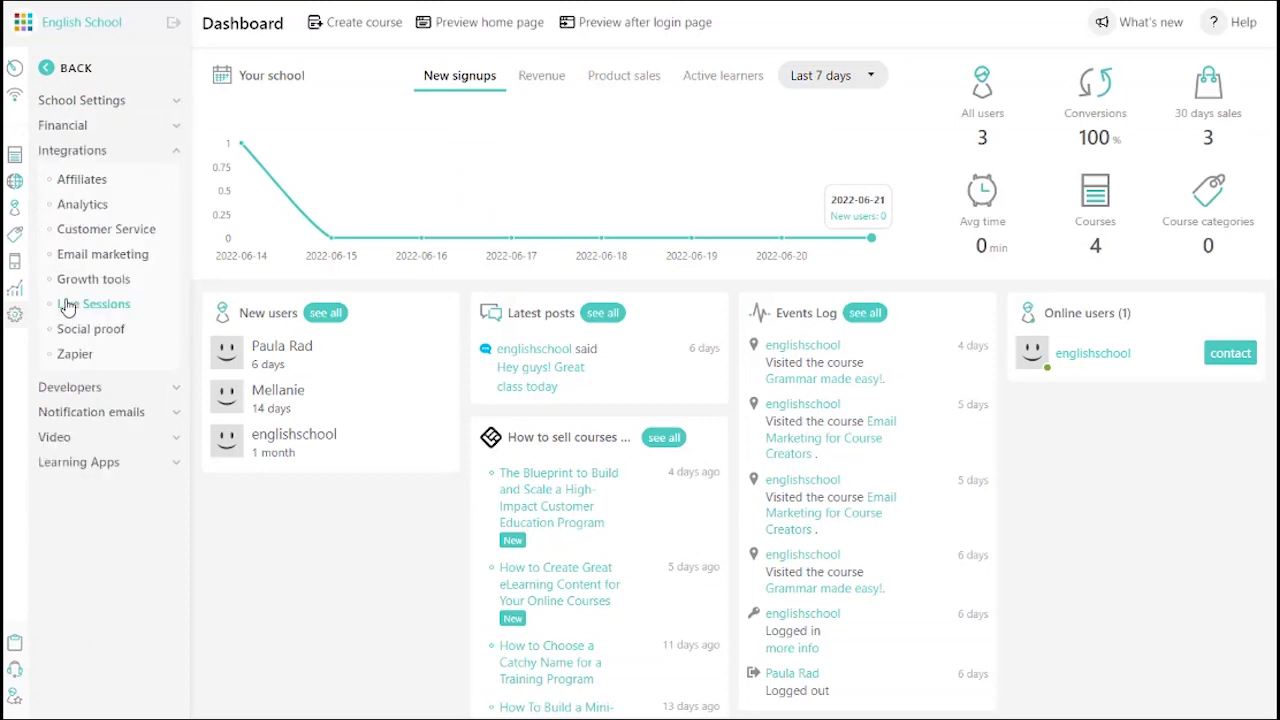
left_click(76, 356)
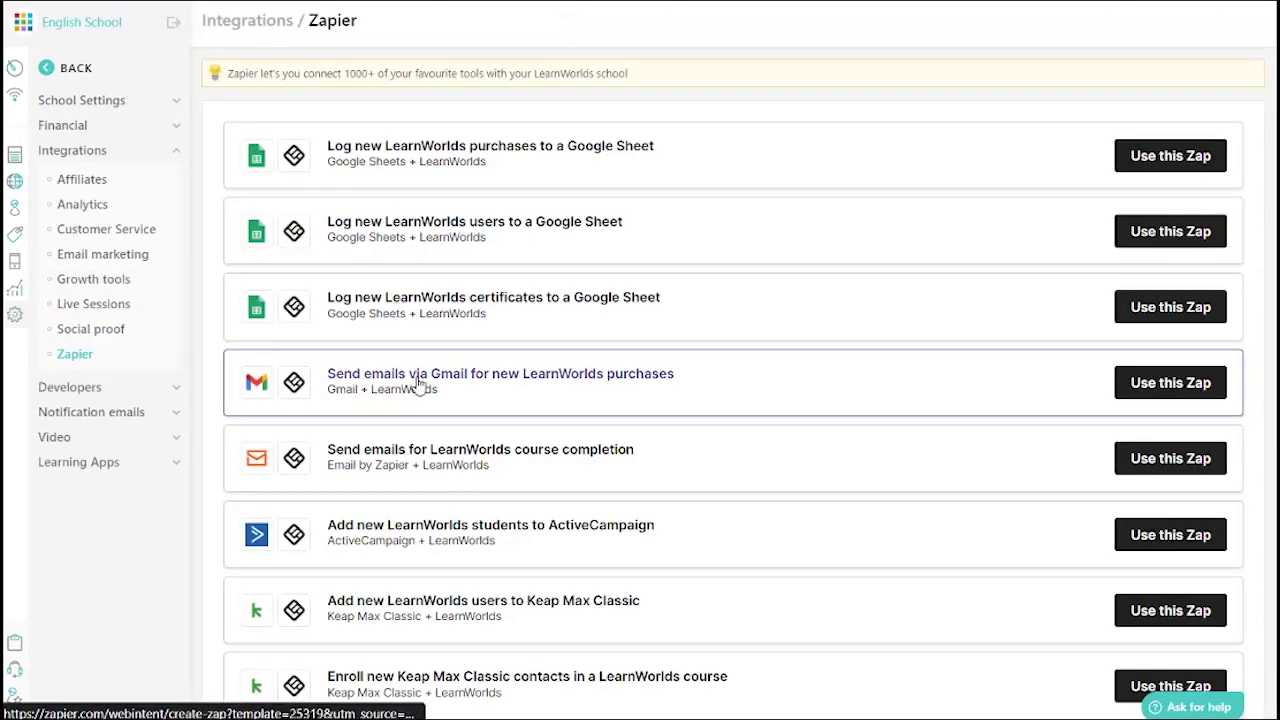
scroll(615, 455, "down", 3)
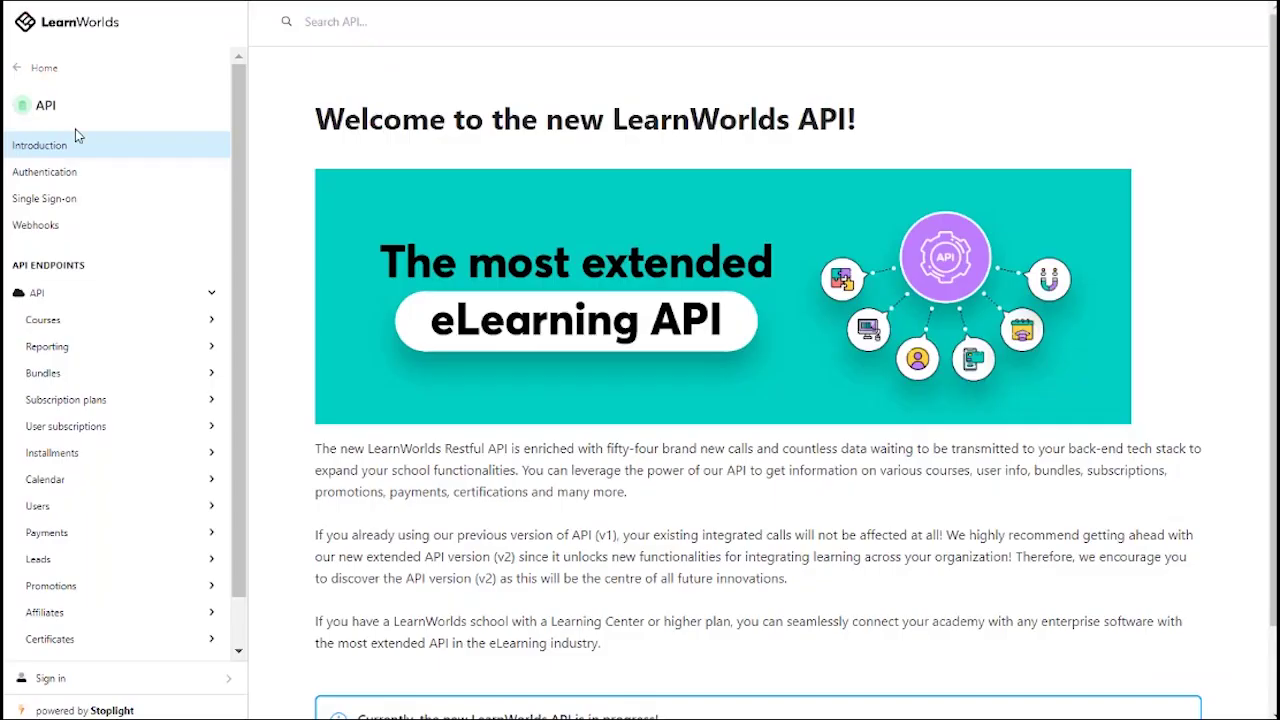
- Read the API docs' Authentication and Single Sign-on sections, ending on Webhooks
left_click(58, 177)
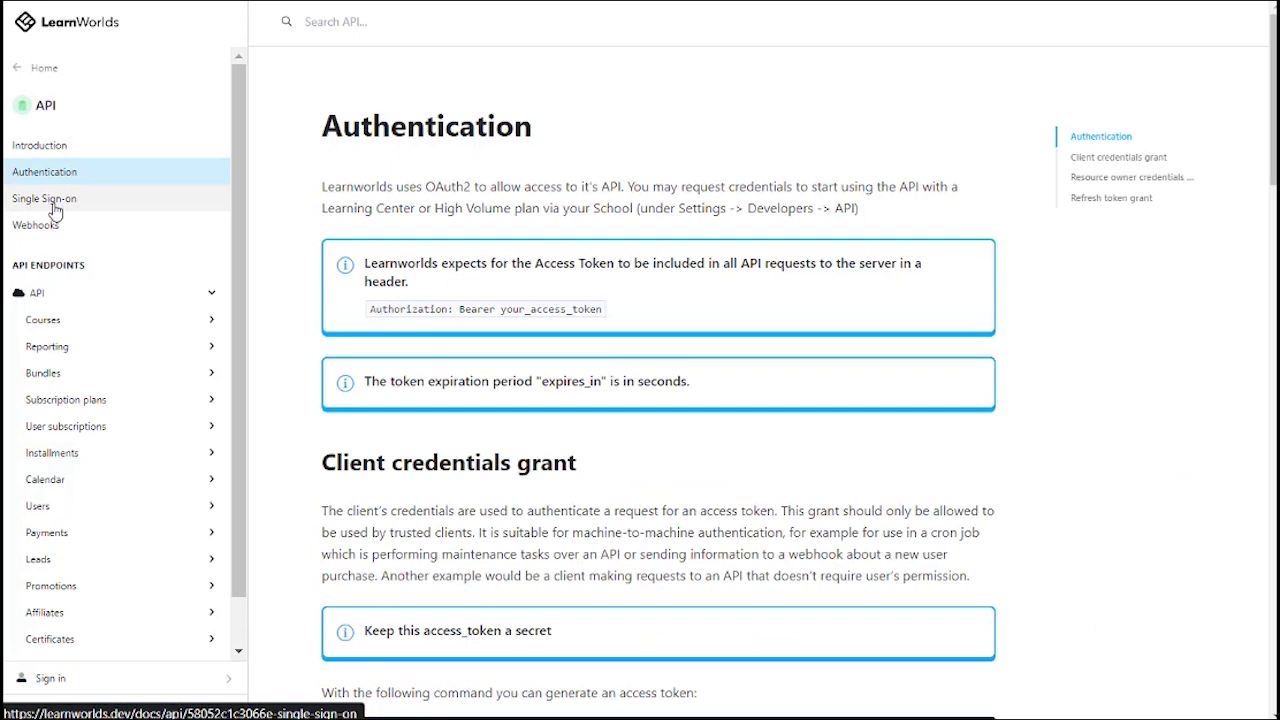
left_click(55, 205)
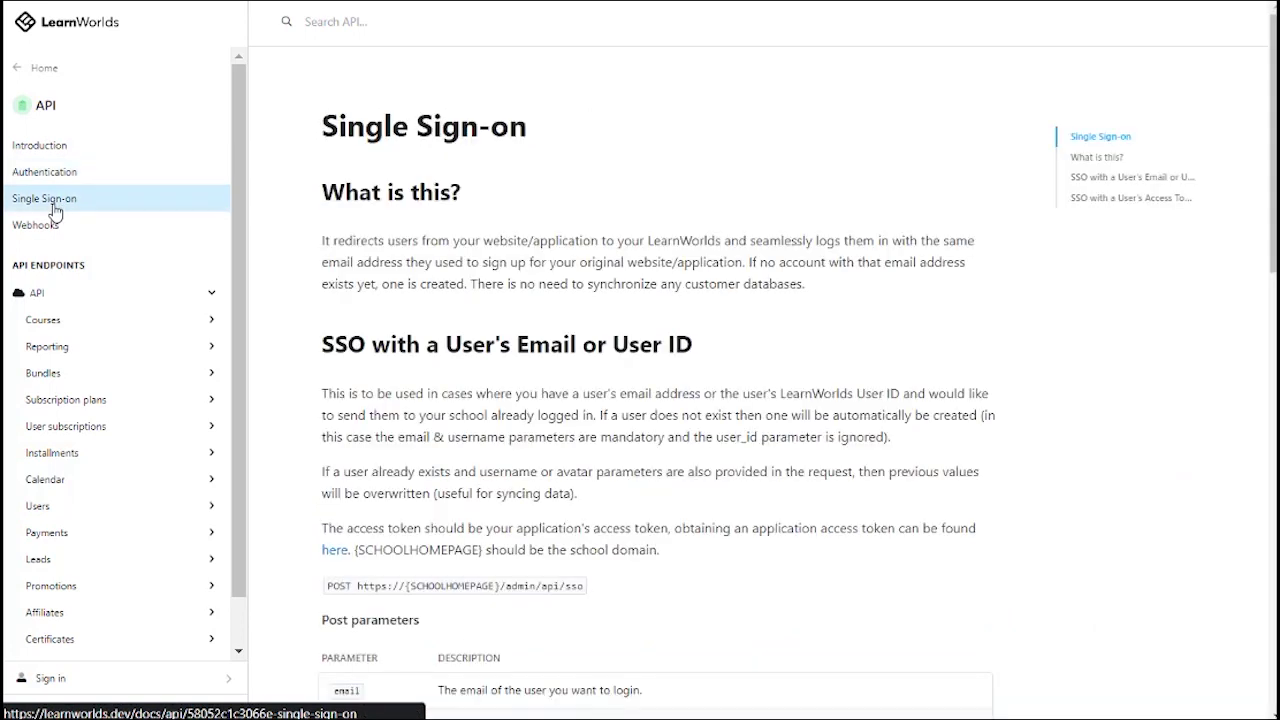
left_click(44, 240)
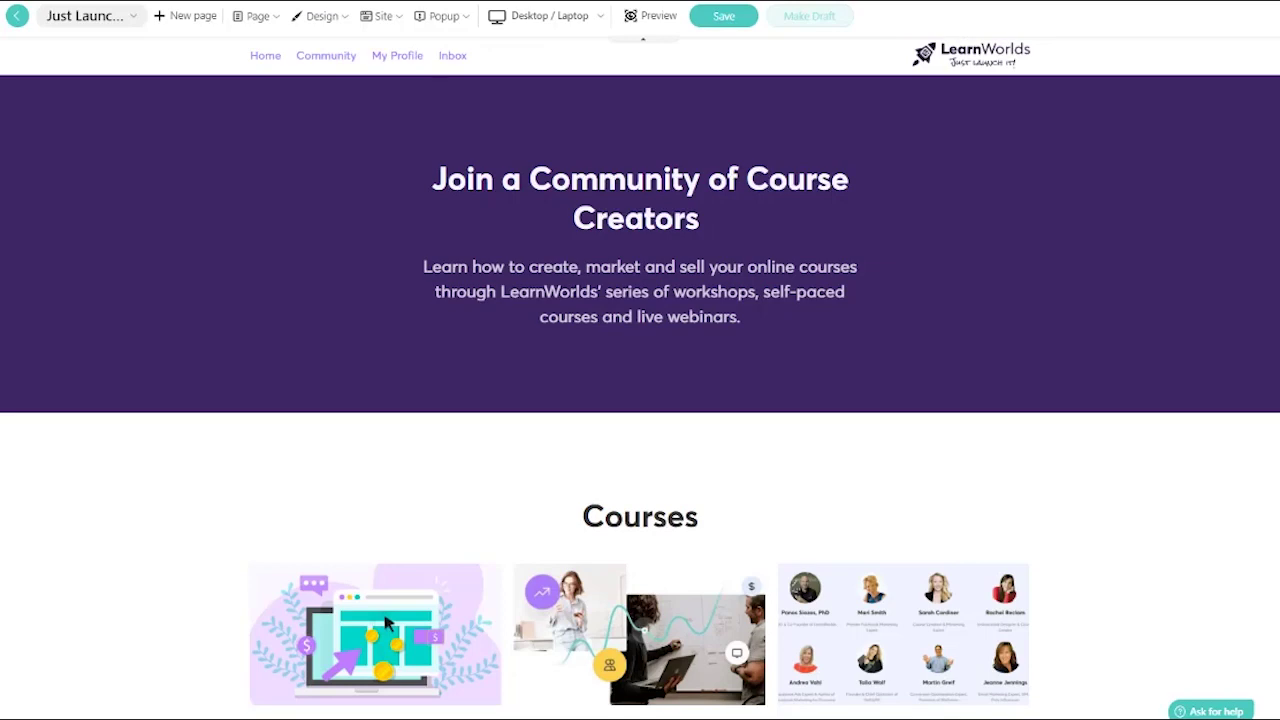
- Open Page SEO for 'Just Launch It! Home Page' and preview its Google result on mobile and desktop
left_click(245, 17)
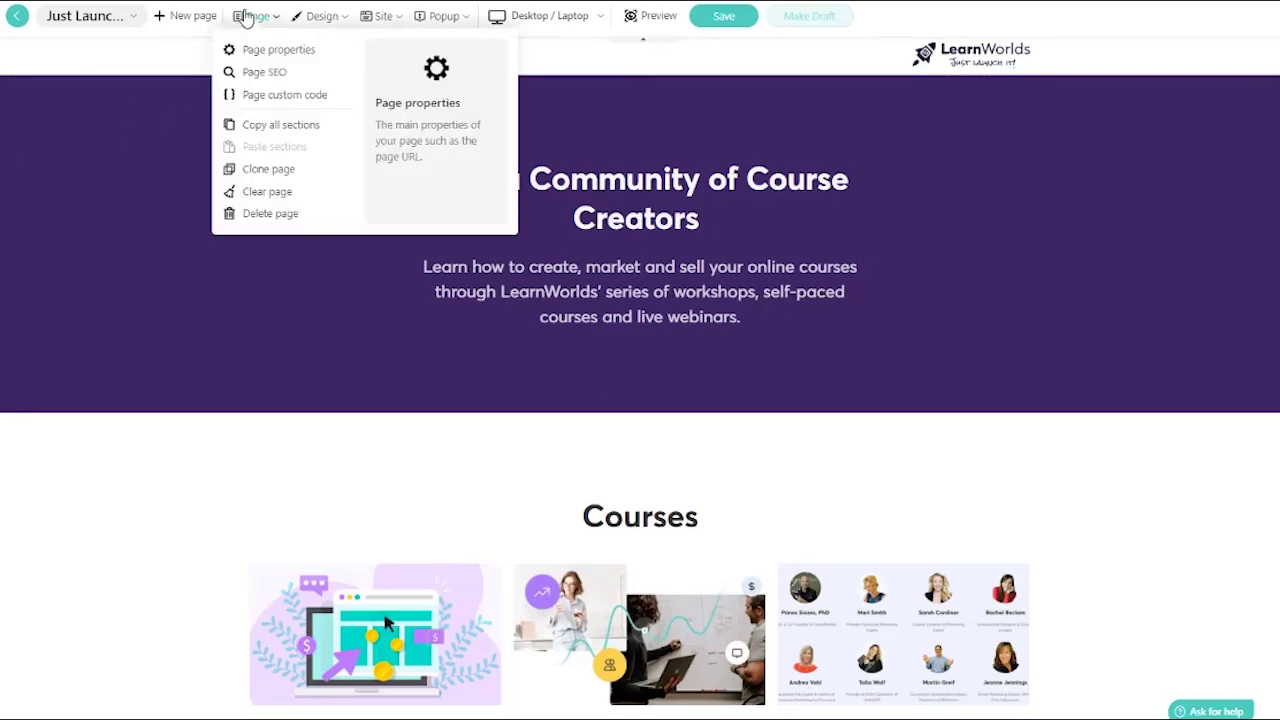
left_click(254, 75)
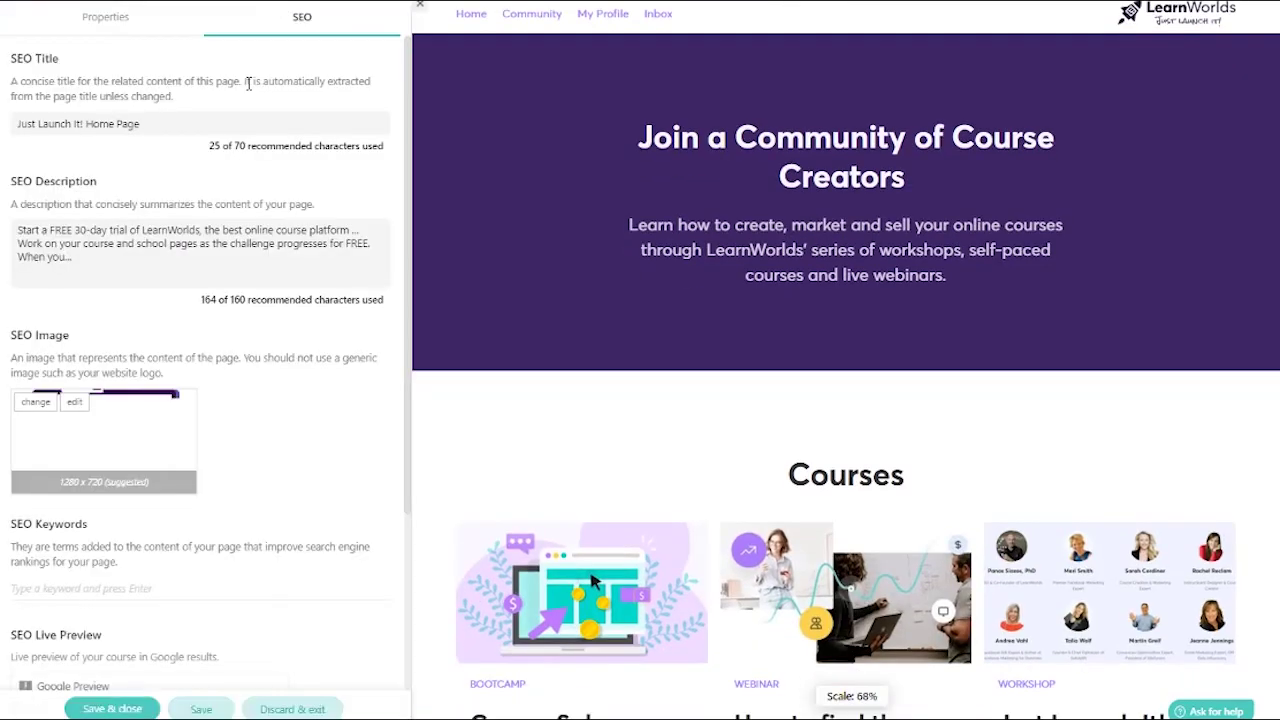
scroll(228, 135, "down", 1)
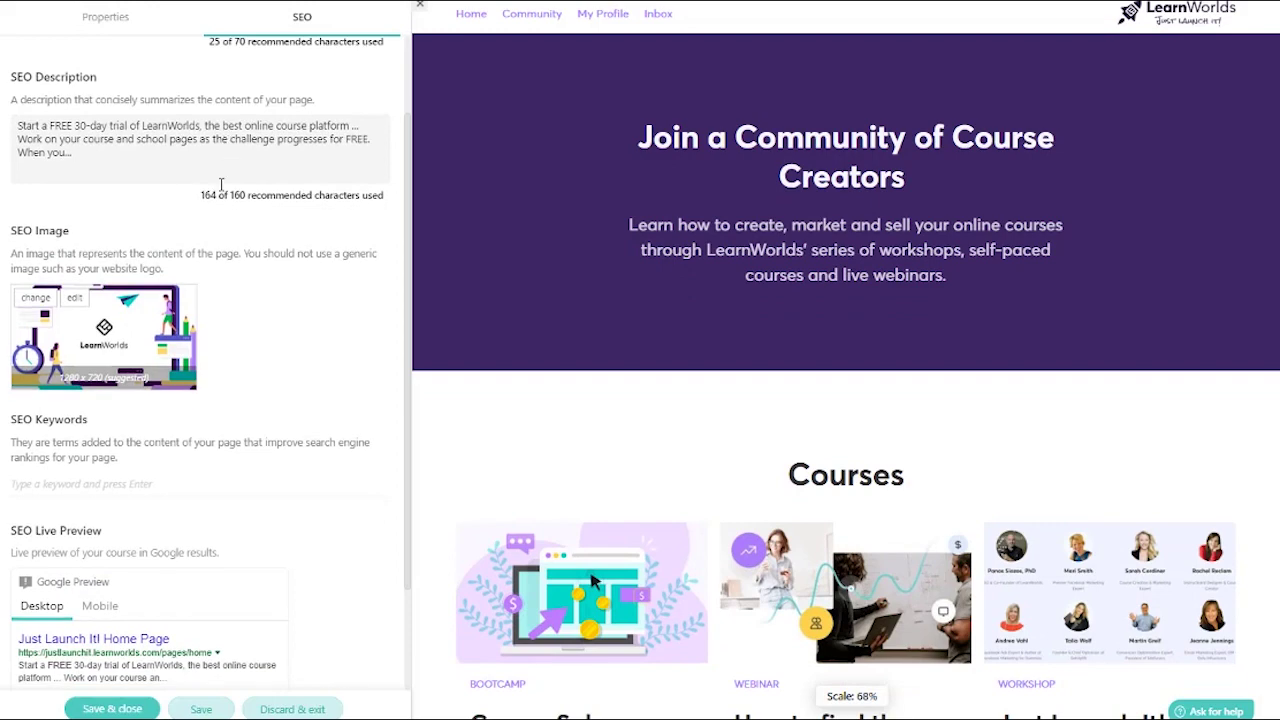
scroll(222, 190, "down", 2)
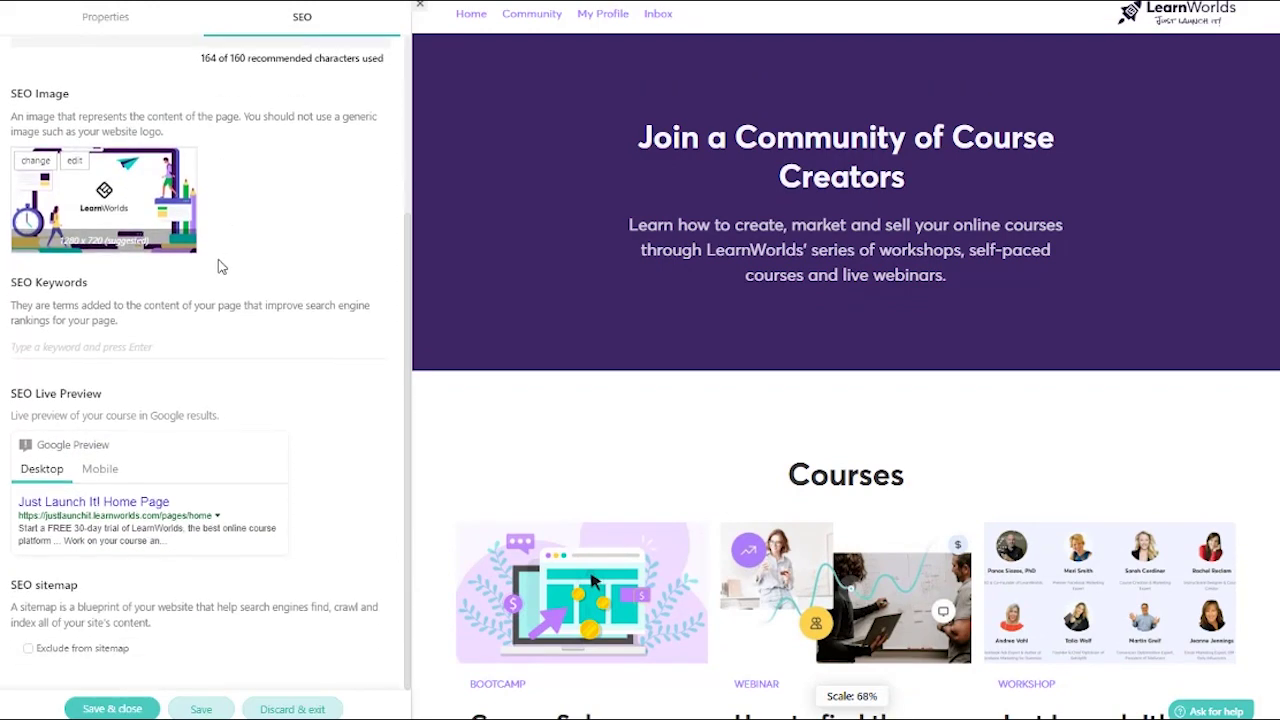
left_click(95, 472)
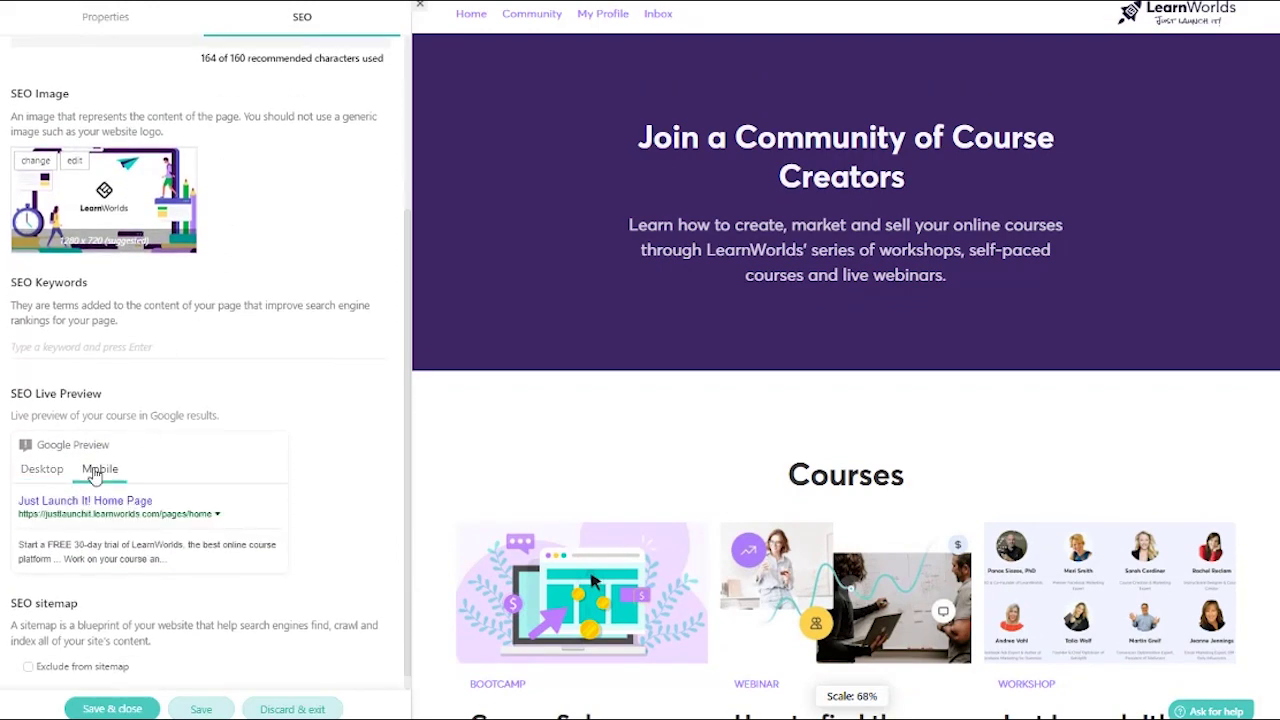
left_click(42, 478)
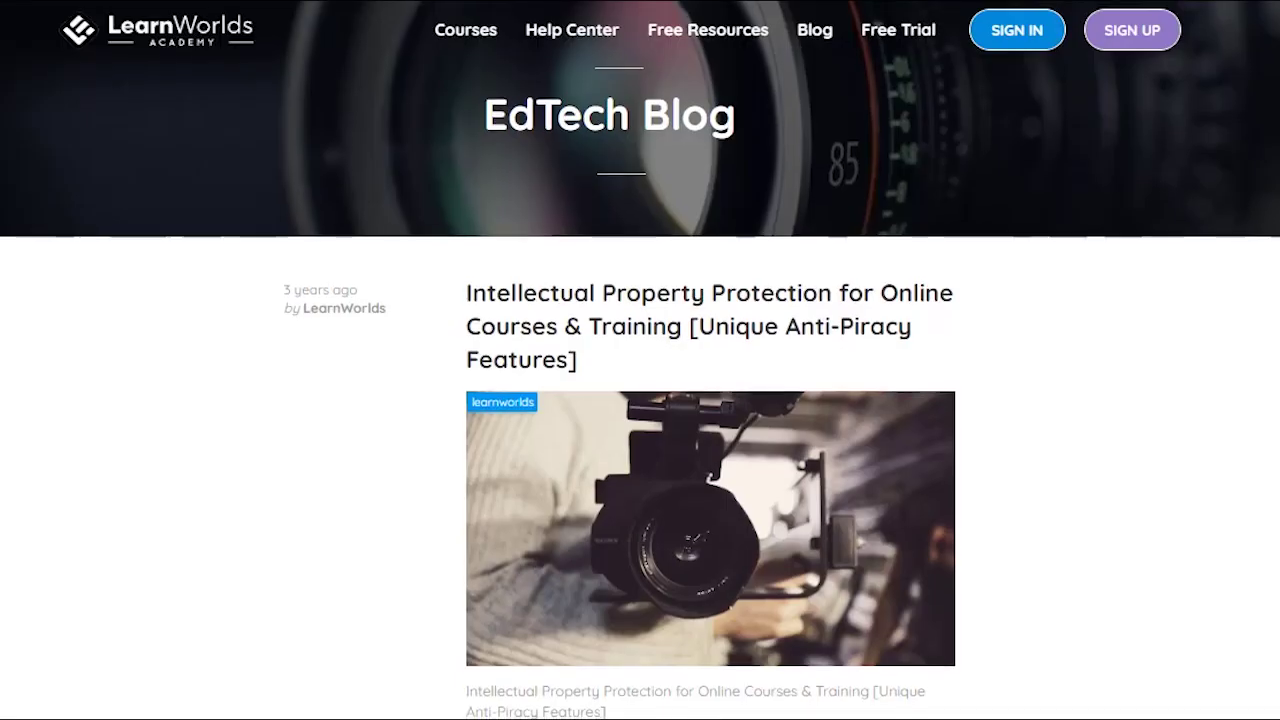
- Scroll the blog list and open 'How to Get the Perfect Lighting for Video Courses'
scroll(640, 400, "down", 3)
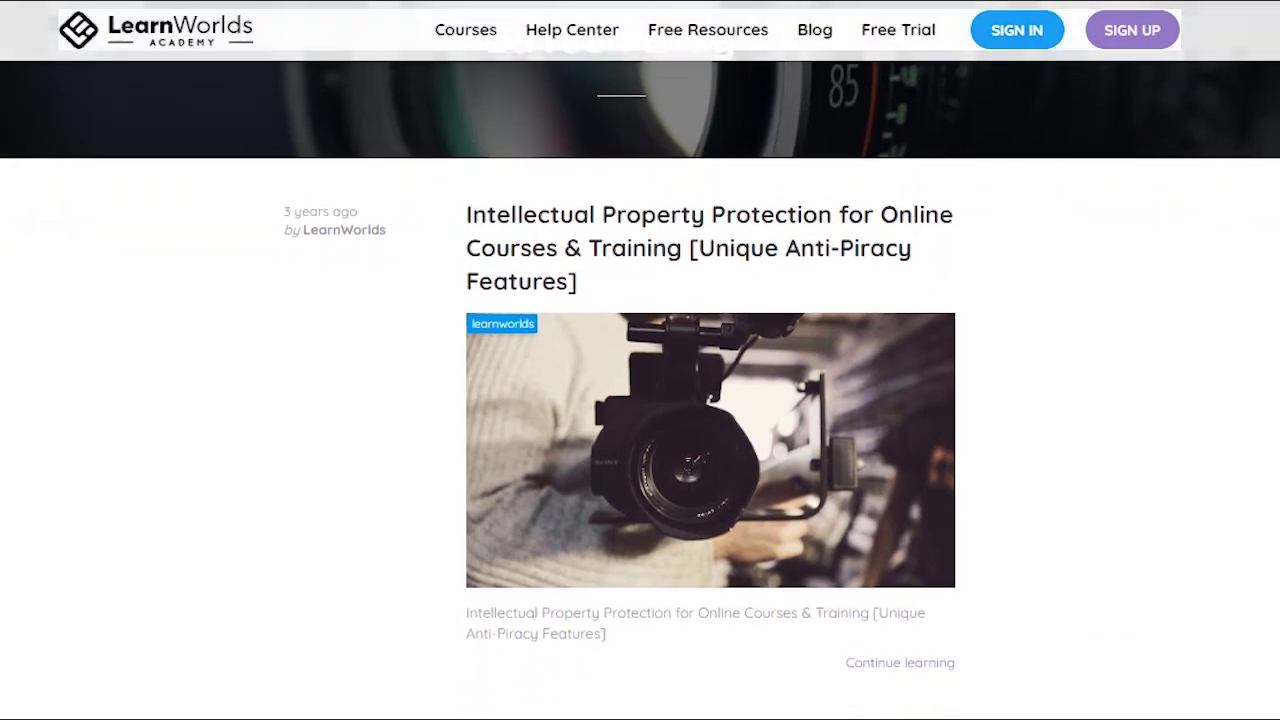
scroll(640, 400, "down", 2)
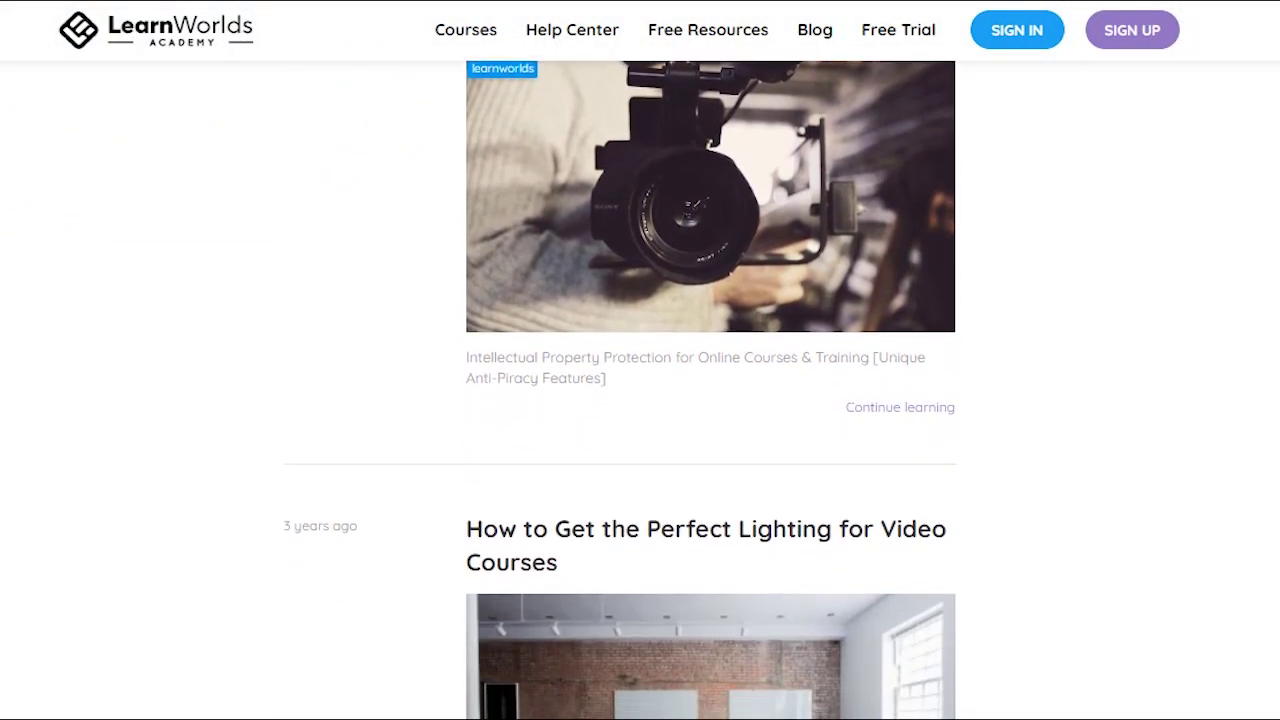
left_click(799, 527)
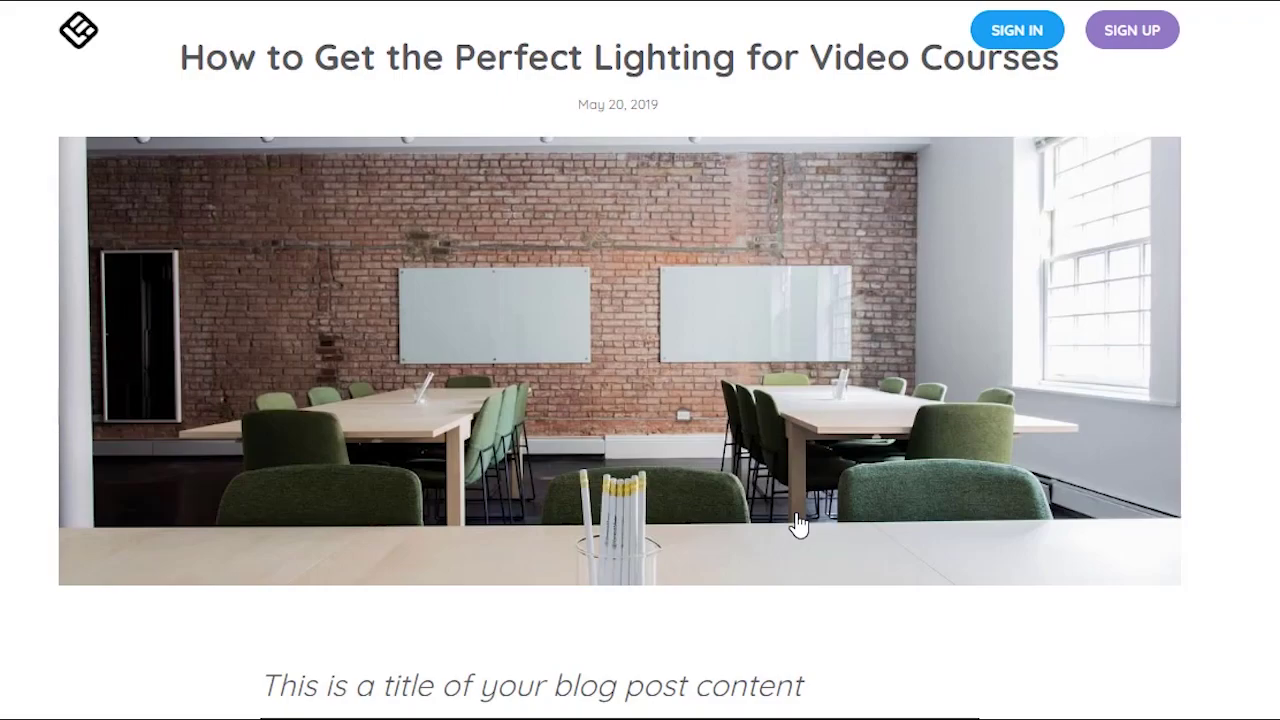